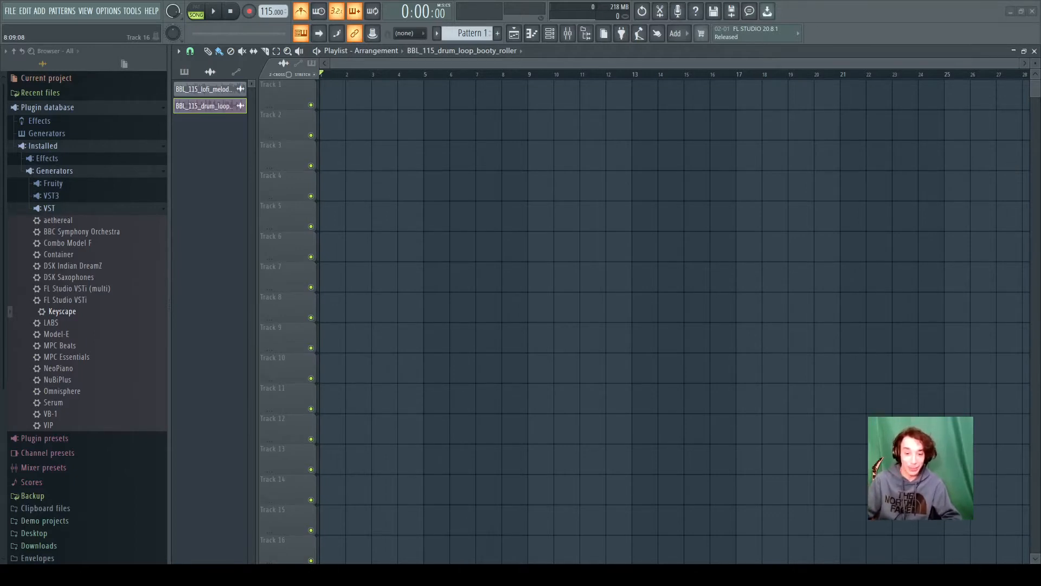
Audition the lofi melodic chop and booty roller drum loop samples, and place the melodic chop at the start of Track 1.
{"action": "left_click", "coordinate": [217, 90]}
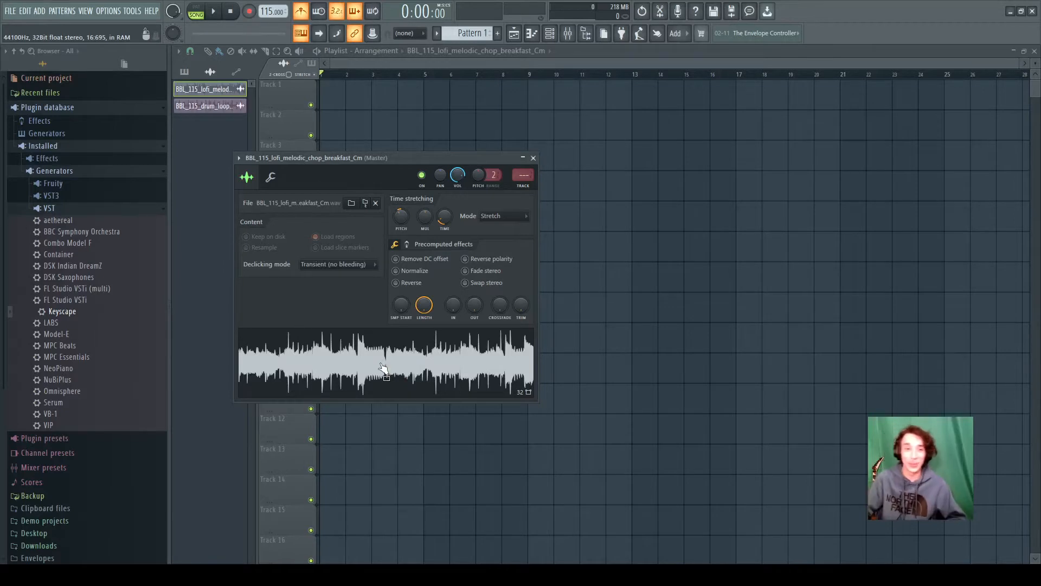
{"action": "left_click", "coordinate": [369, 375]}
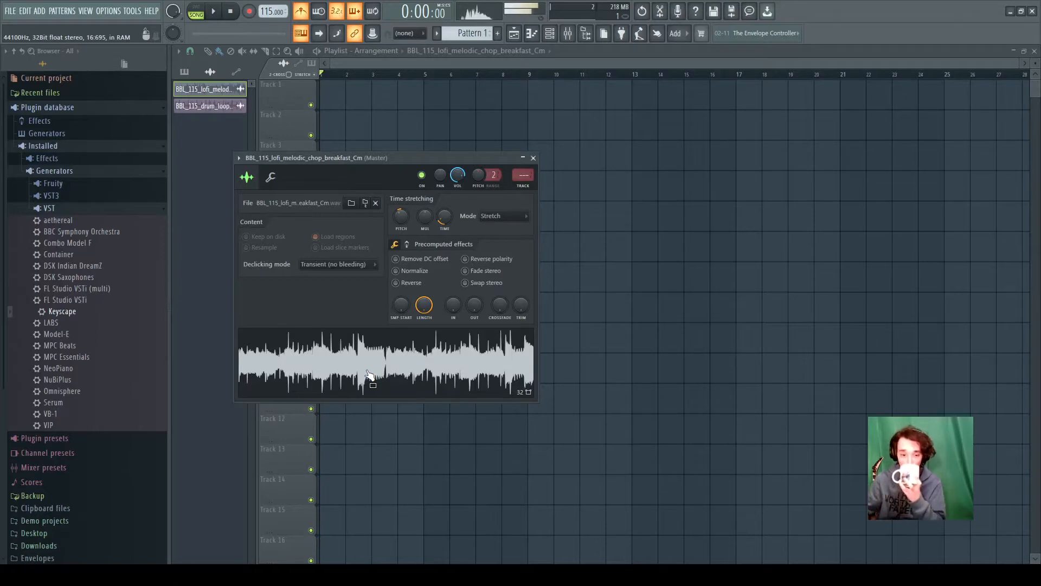
{"action": "left_click", "coordinate": [534, 158]}
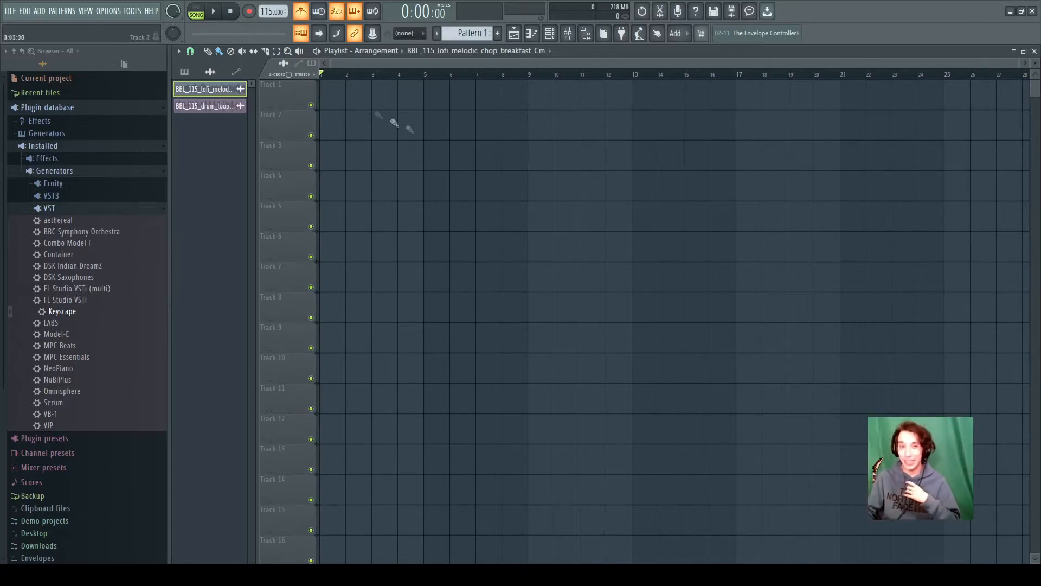
{"action": "left_click", "coordinate": [215, 106]}
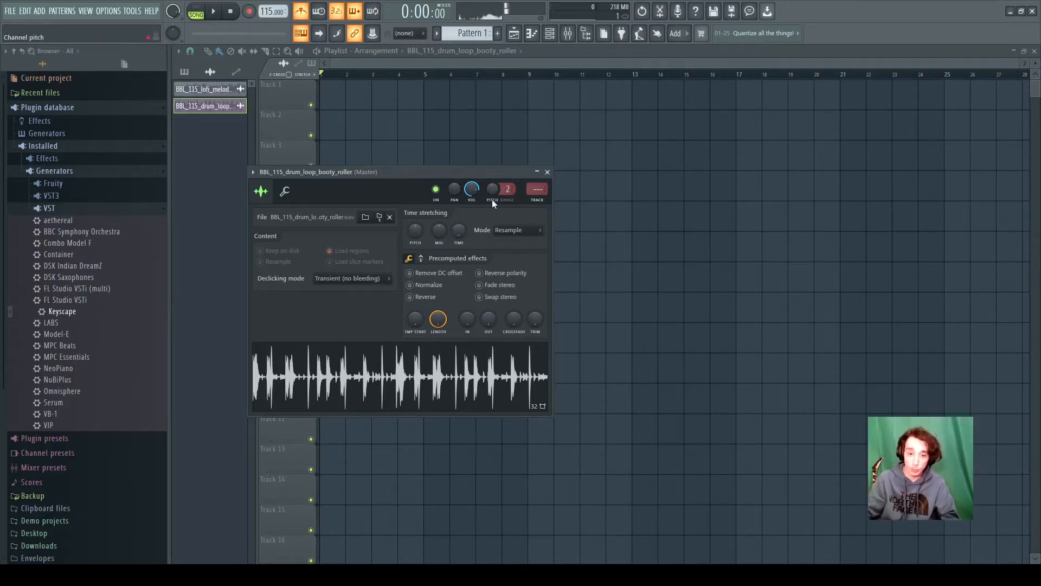
{"action": "left_click", "coordinate": [548, 172]}
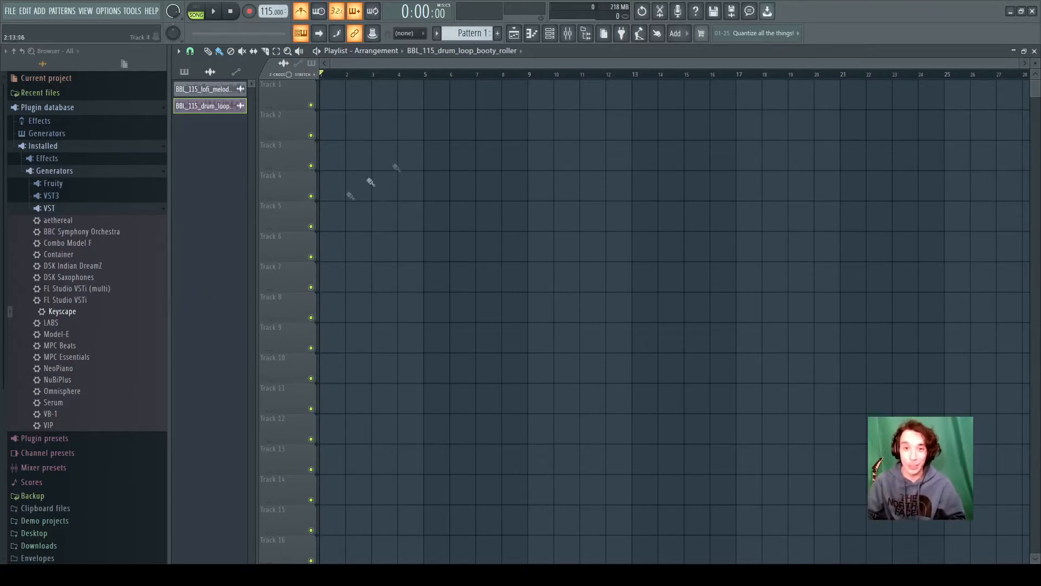
{"action": "left_click_drag", "start_coordinate": [203, 89], "coordinate": [369, 104]}
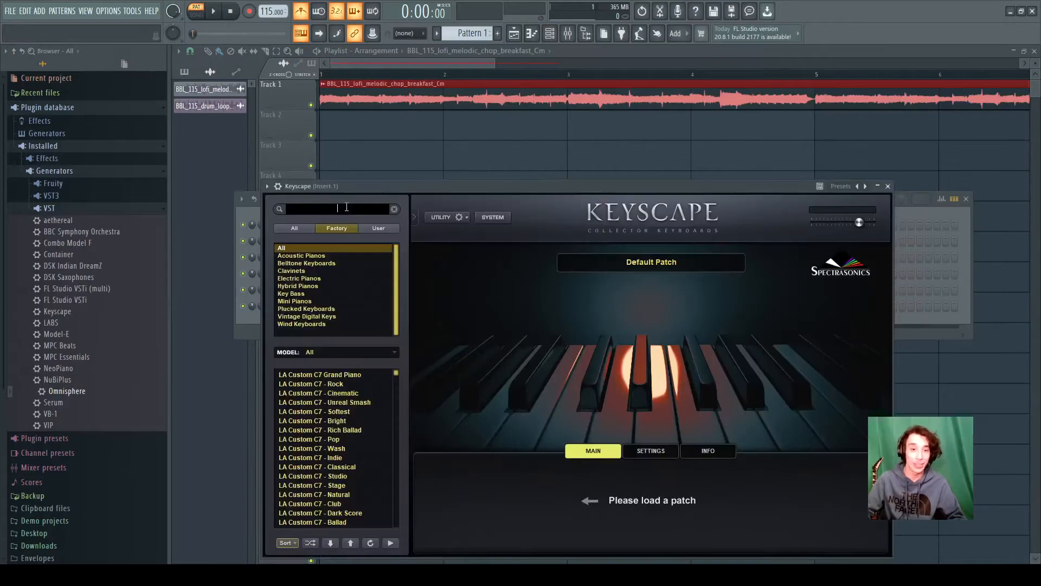
Search Keyscape for celeste and try the Celeste, Staccato Soft Church, Staccato Tape Echo and Vintage Tremolo patches.
{"action": "type", "text": "leste"}
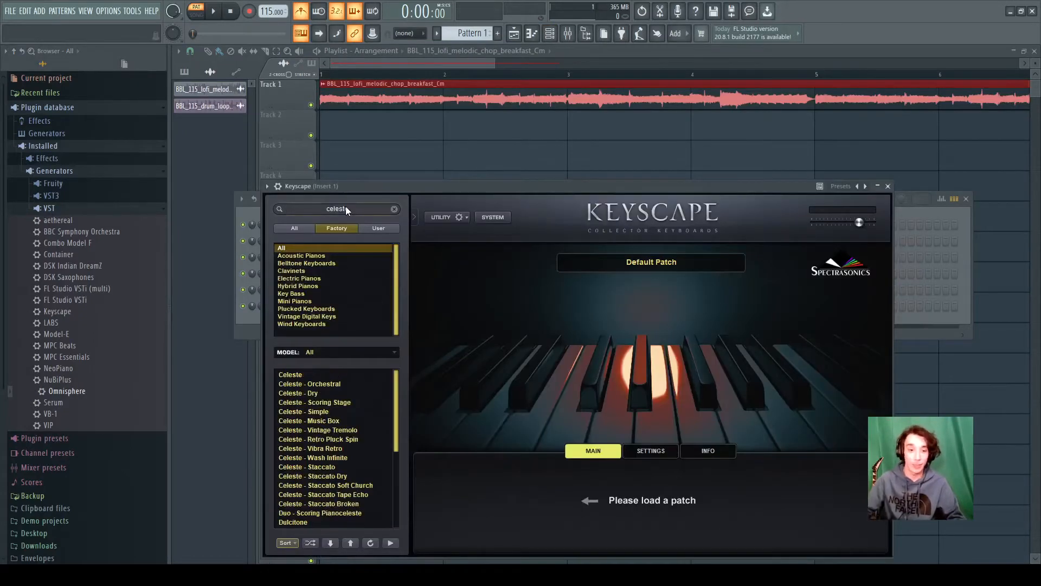
{"action": "left_click", "coordinate": [291, 376]}
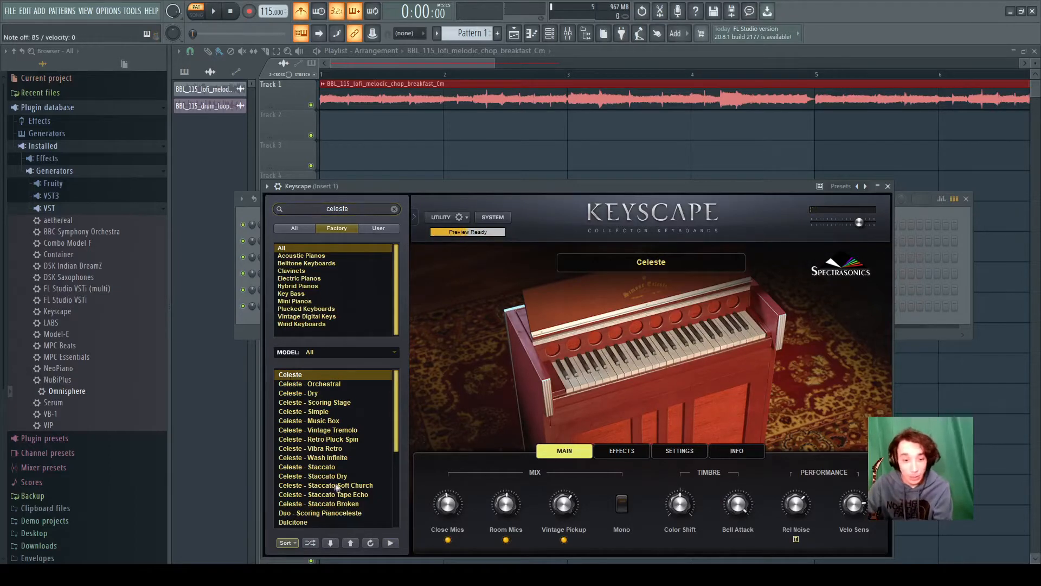
{"action": "left_click", "coordinate": [360, 485]}
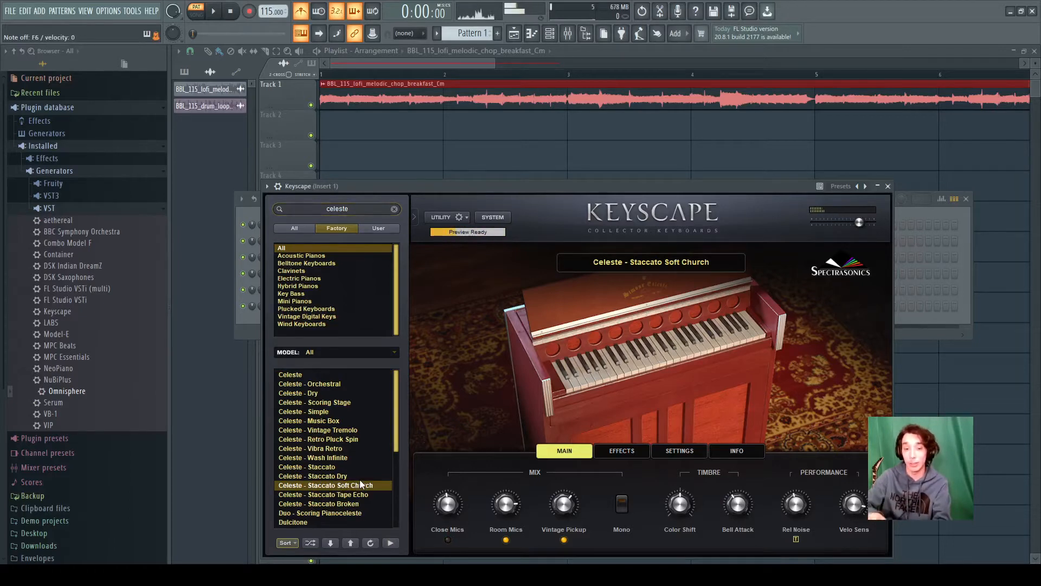
{"action": "left_click", "coordinate": [360, 493]}
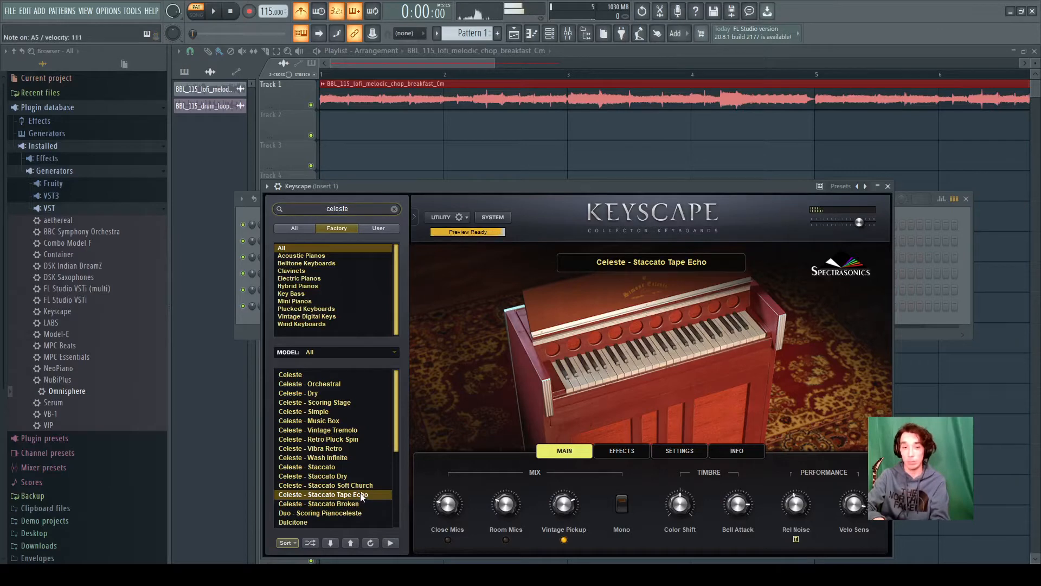
{"action": "left_click", "coordinate": [346, 429]}
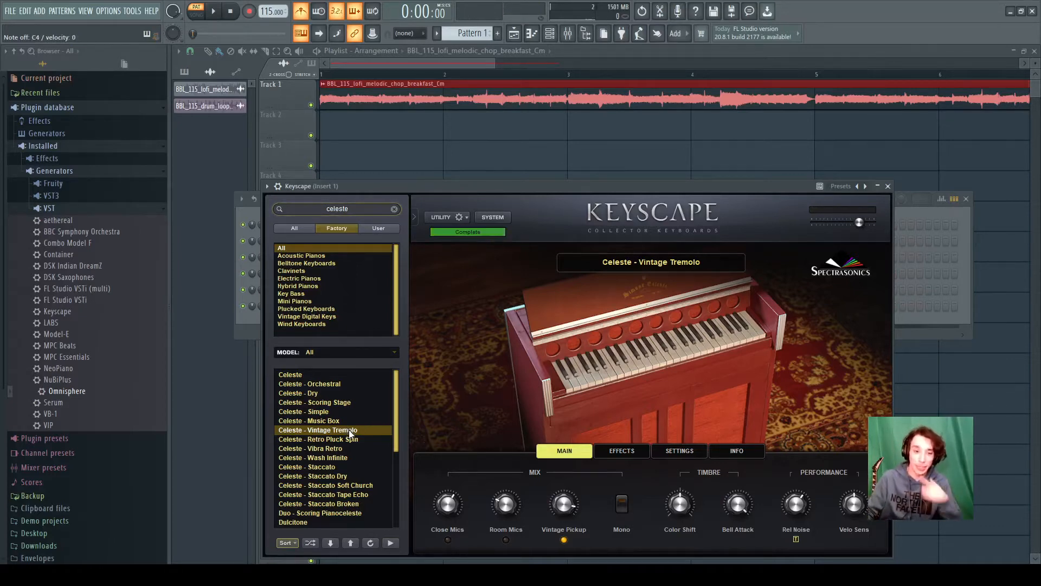
{"action": "scroll", "coordinate": [349, 430], "scroll_direction": "down", "scroll_amount": 5}
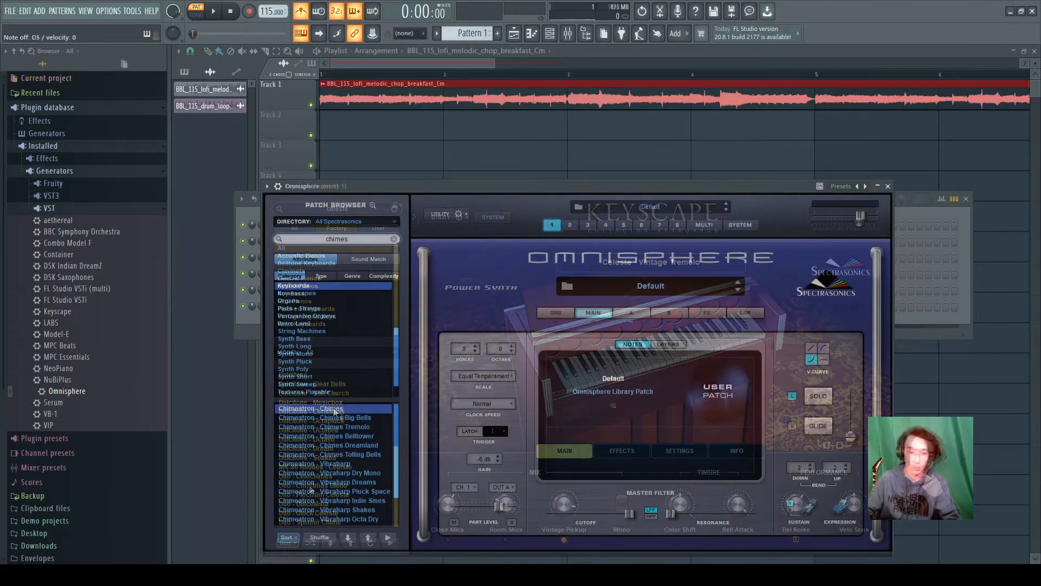
Load the Childhood Chimes patch from Omnisphere's chimes search results and put the plugin window away.
{"action": "scroll", "coordinate": [335, 447], "scroll_direction": "down", "scroll_amount": 2}
{"action": "left_click", "coordinate": [326, 502]}
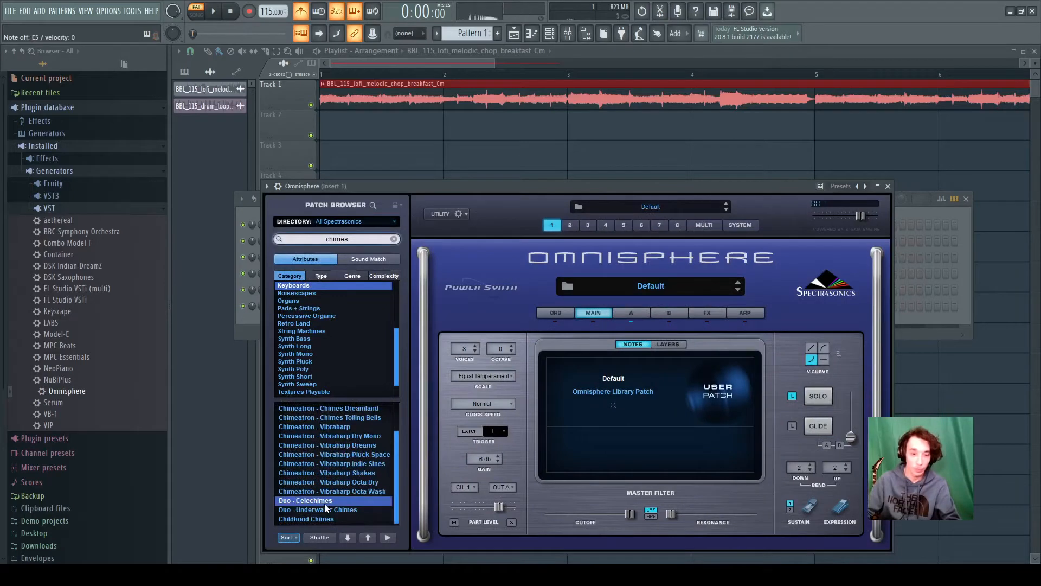
{"action": "left_click", "coordinate": [316, 517]}
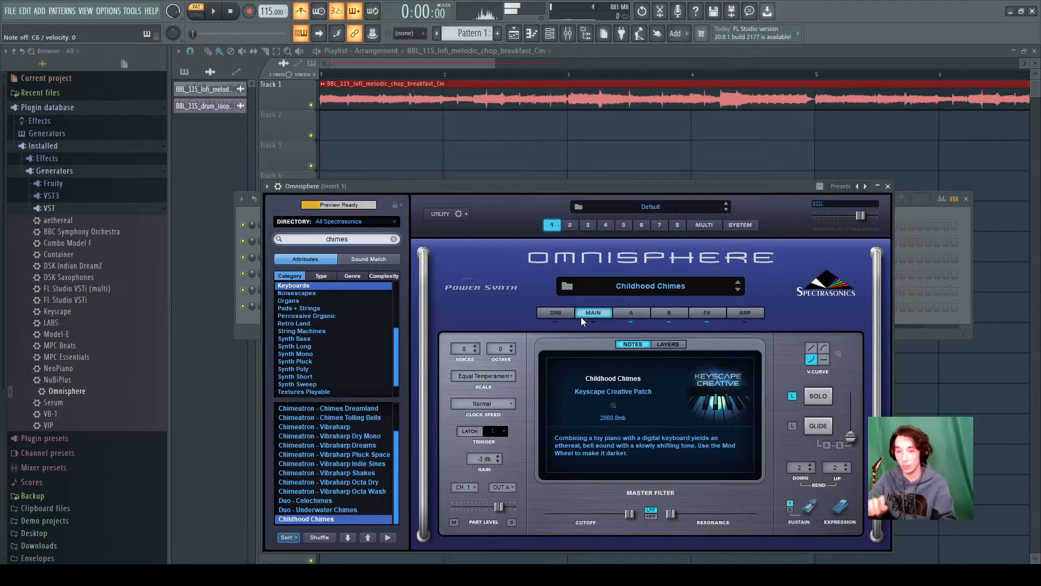
{"action": "left_click", "coordinate": [879, 186]}
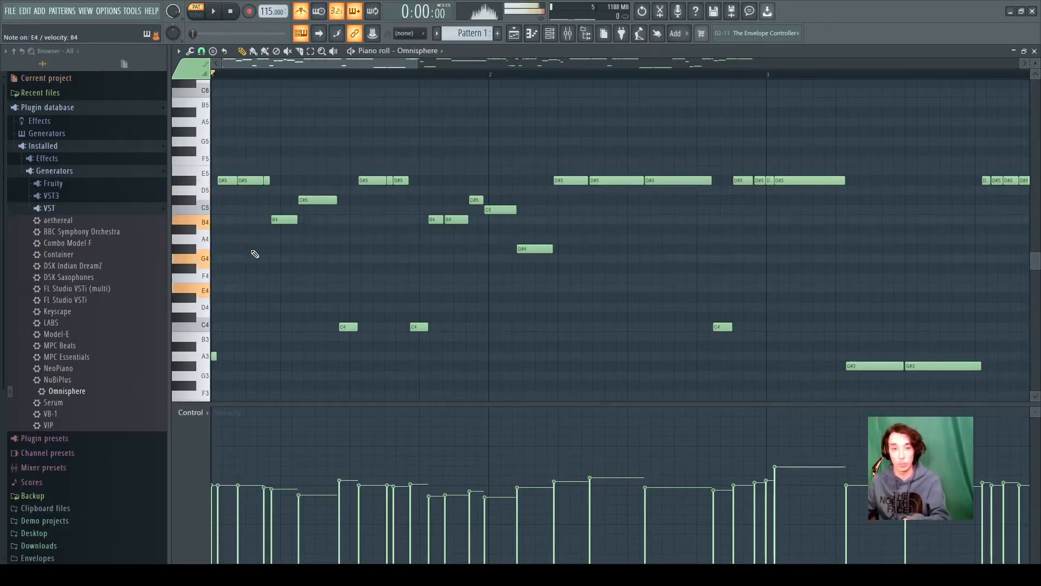
Open the Omnisphere channel's recorded notes in the piano roll and look over the whole pattern.
{"action": "left_click", "coordinate": [514, 35]}
{"action": "left_click", "coordinate": [550, 33]}
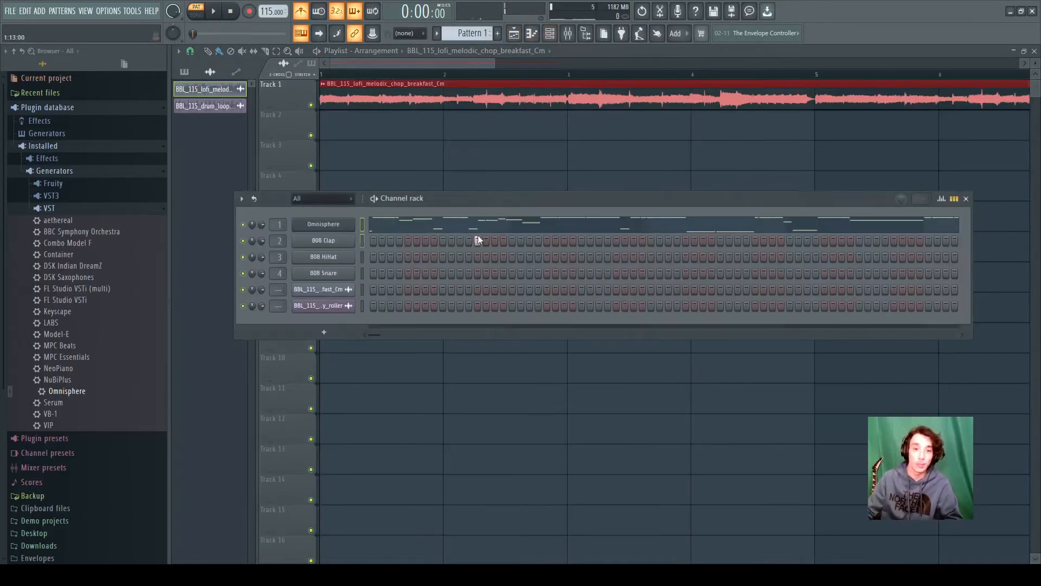
{"action": "left_click", "coordinate": [495, 226]}
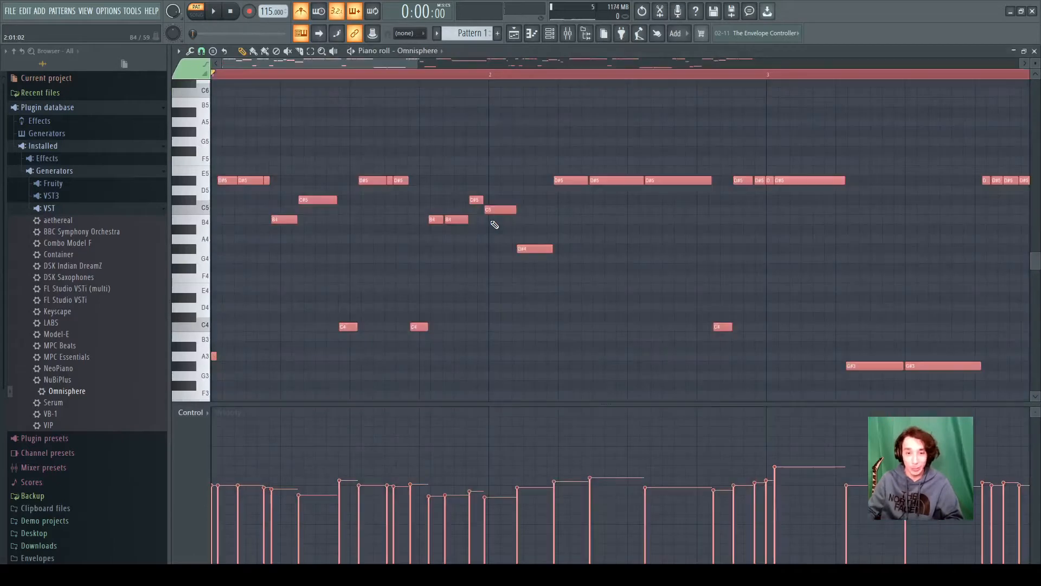
{"action": "scroll", "coordinate": [413, 91], "scroll_direction": "down", "scroll_amount": 9}
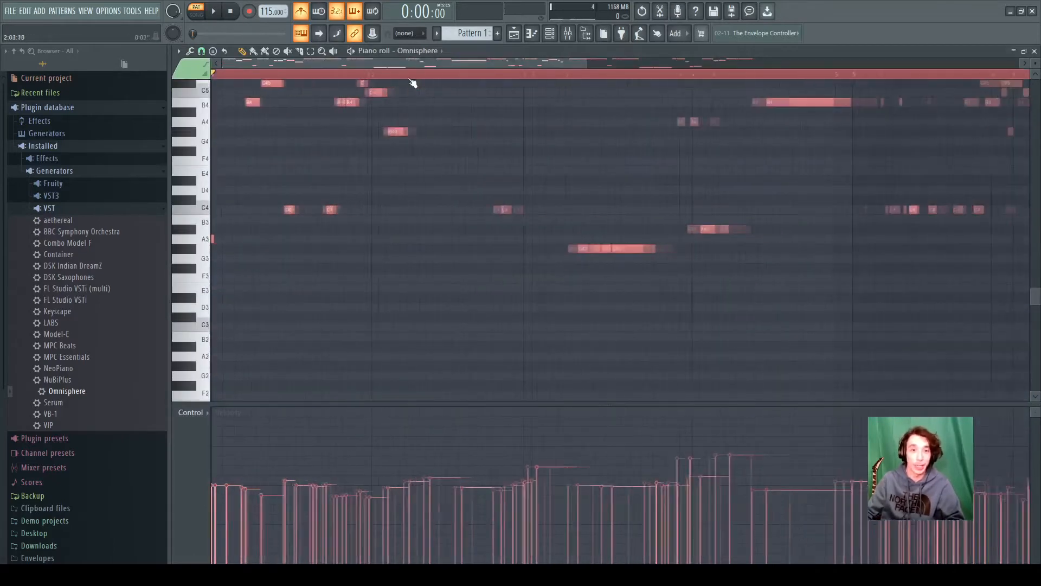
{"action": "scroll", "coordinate": [241, 135], "scroll_direction": "up", "scroll_amount": 5}
{"action": "scroll", "coordinate": [239, 137], "scroll_direction": "down", "scroll_amount": 3}
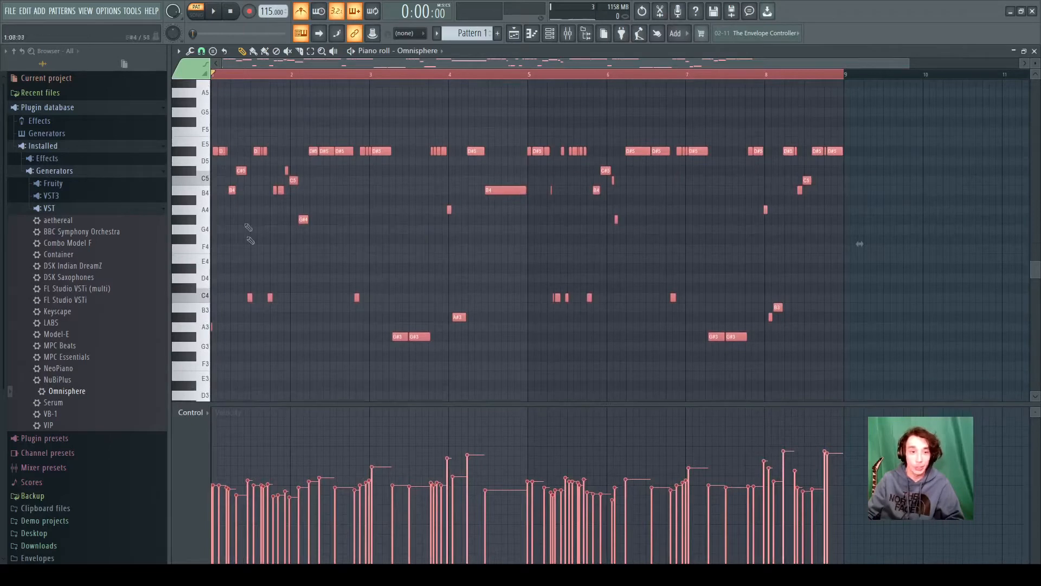
Select the first bar of the recorded notes and play it back briefly.
{"action": "left_click_drag", "start_coordinate": [293, 74], "coordinate": [212, 74]}
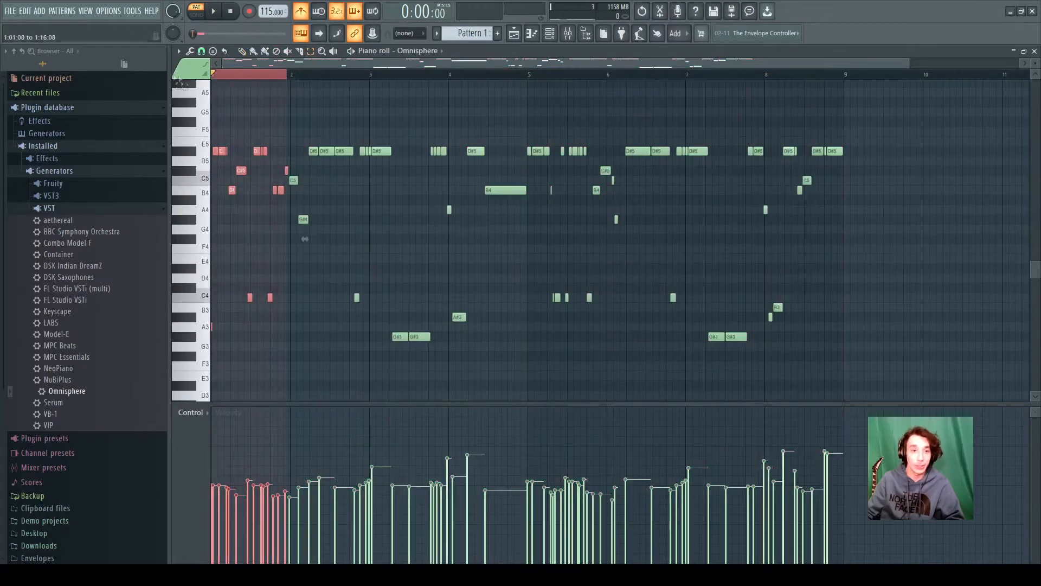
{"action": "left_click", "coordinate": [220, 15]}
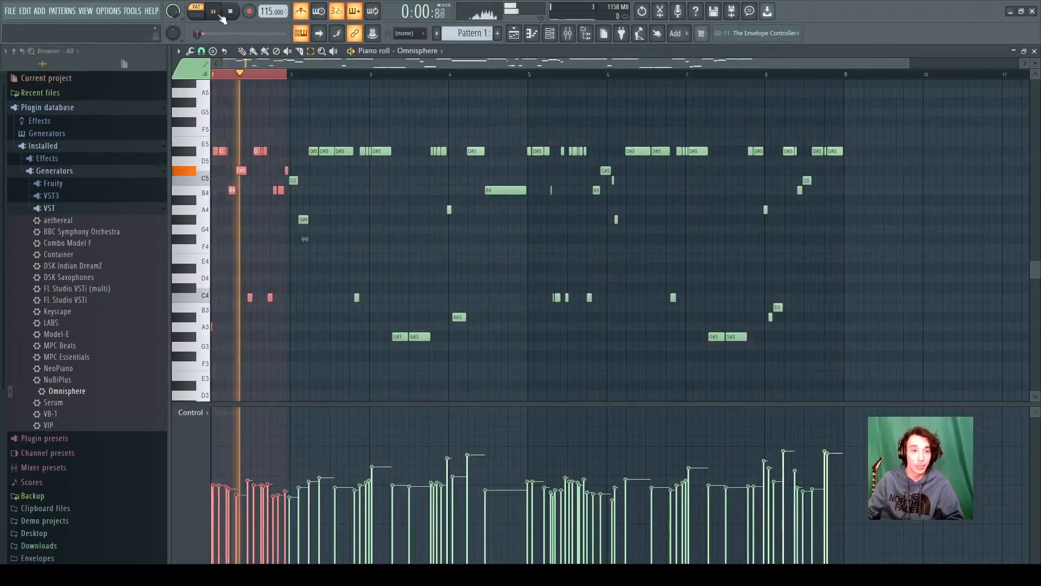
{"action": "left_click", "coordinate": [233, 13]}
Draw extra melody notes in bar 1, including a repeated A6, descending D6 and C6, and a rising G6, A6, B6 run.
{"action": "left_click", "coordinate": [243, 51]}
{"action": "mouse_move", "coordinate": [401, 156]}
{"action": "left_mouse_down"}
{"action": "mouse_move", "coordinate": [209, 157]}
{"action": "mouse_move", "coordinate": [836, 155]}
{"action": "mouse_move", "coordinate": [669, 155]}
{"action": "left_mouse_up"}
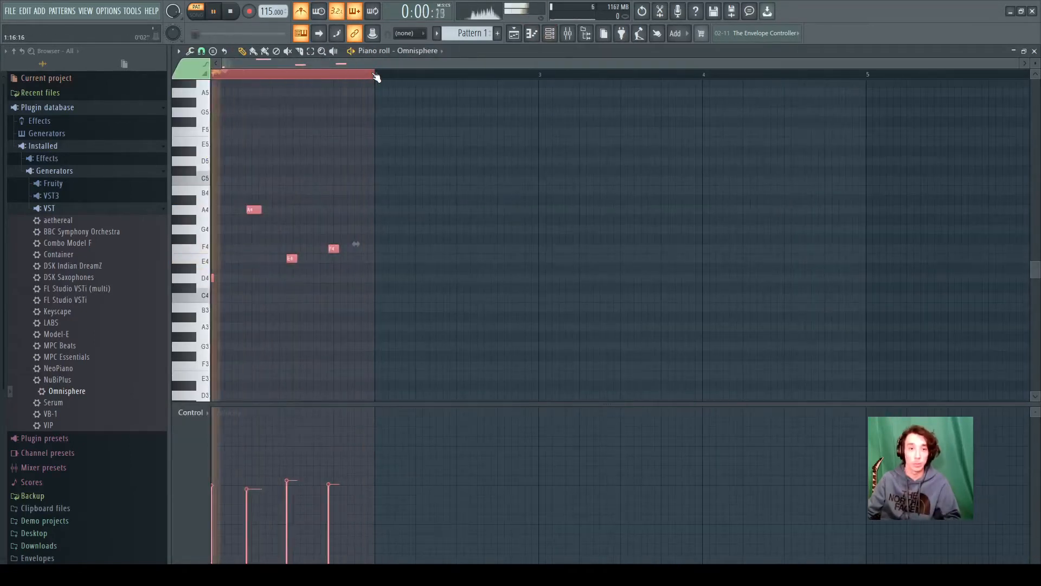
{"action": "scroll", "coordinate": [437, 205], "scroll_direction": "up", "scroll_amount": 4}
{"action": "left_click", "coordinate": [269, 180]}
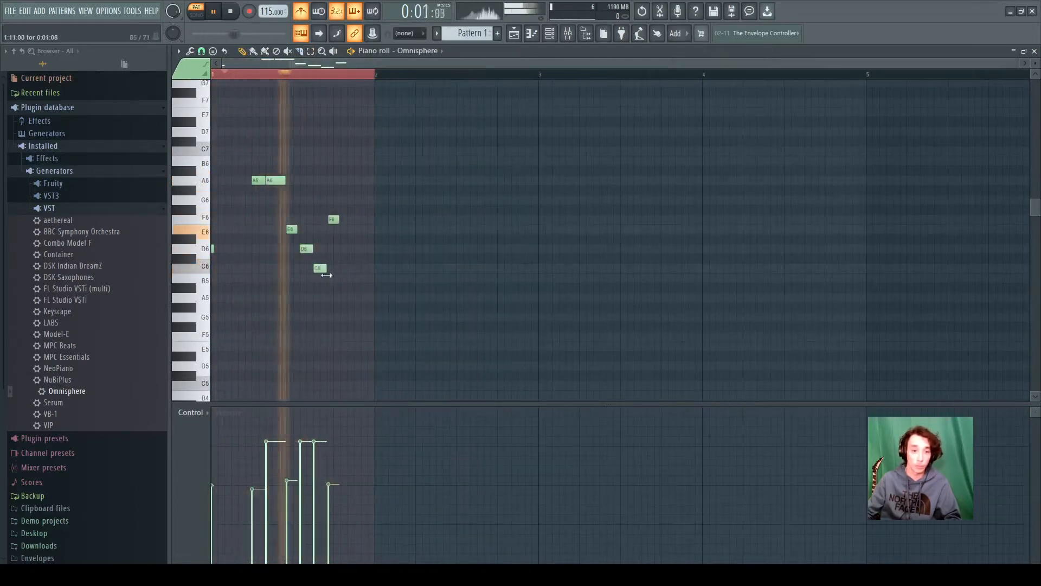
{"action": "left_click", "coordinate": [325, 229]}
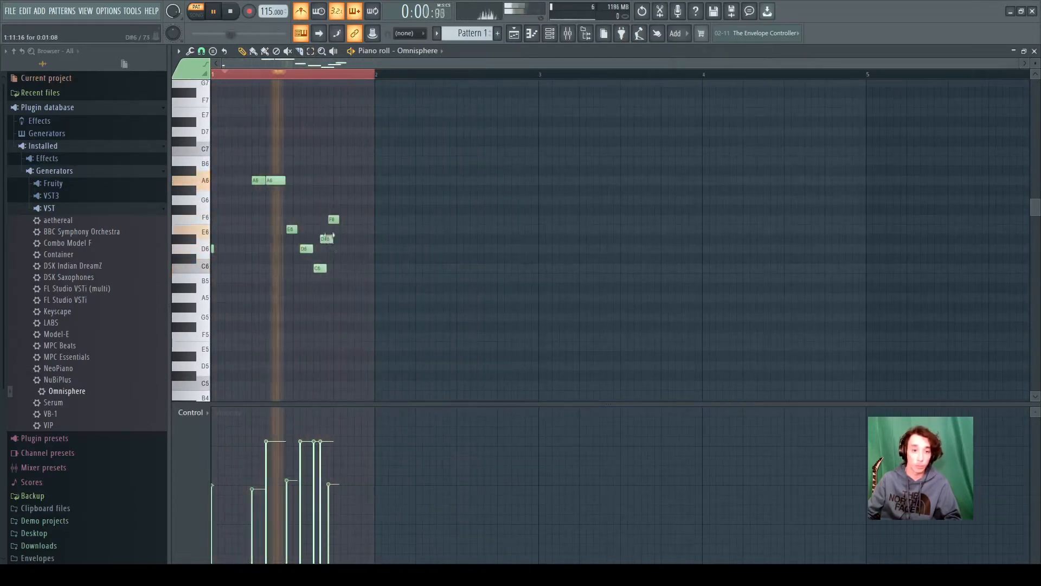
{"action": "right_click", "coordinate": [325, 229]}
{"action": "left_click", "coordinate": [347, 200]}
{"action": "left_click", "coordinate": [361, 180]}
{"action": "left_click_drag", "start_coordinate": [361, 181], "coordinate": [354, 181]}
{"action": "left_click", "coordinate": [360, 161]}
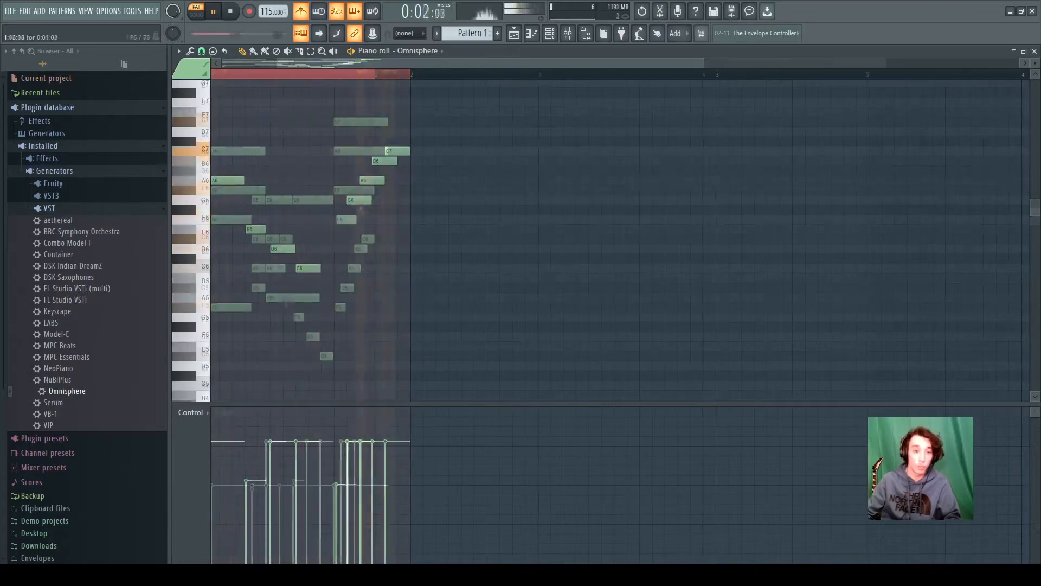
Shorten the F5 note in the middle of bar 1 and add a second F5 directly after it.
{"action": "left_click_drag", "start_coordinate": [288, 317], "coordinate": [281, 316]}
{"action": "left_click", "coordinate": [286, 309]}
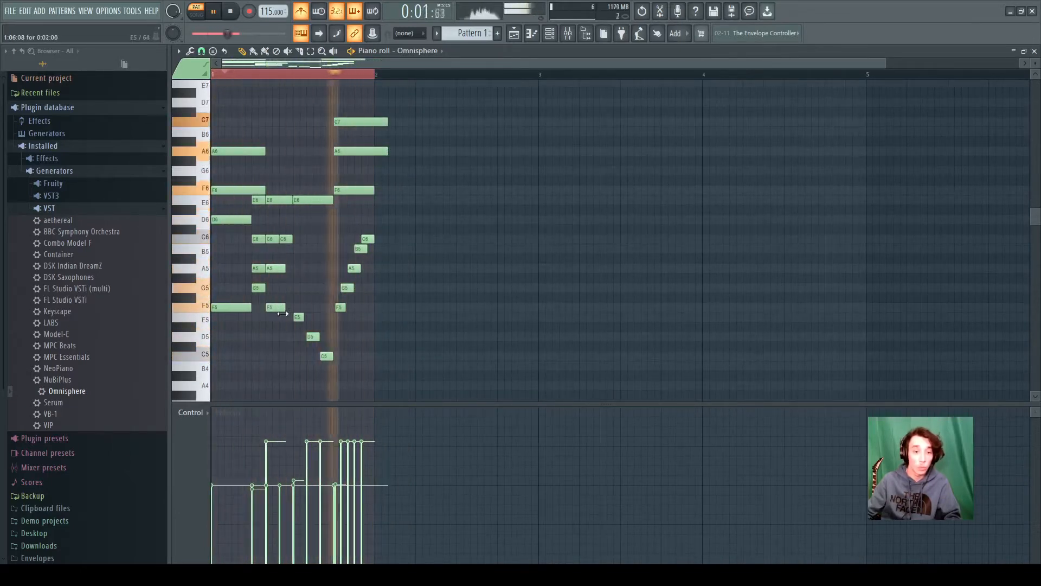
{"action": "scroll", "coordinate": [265, 81], "scroll_direction": "up", "scroll_amount": 3}
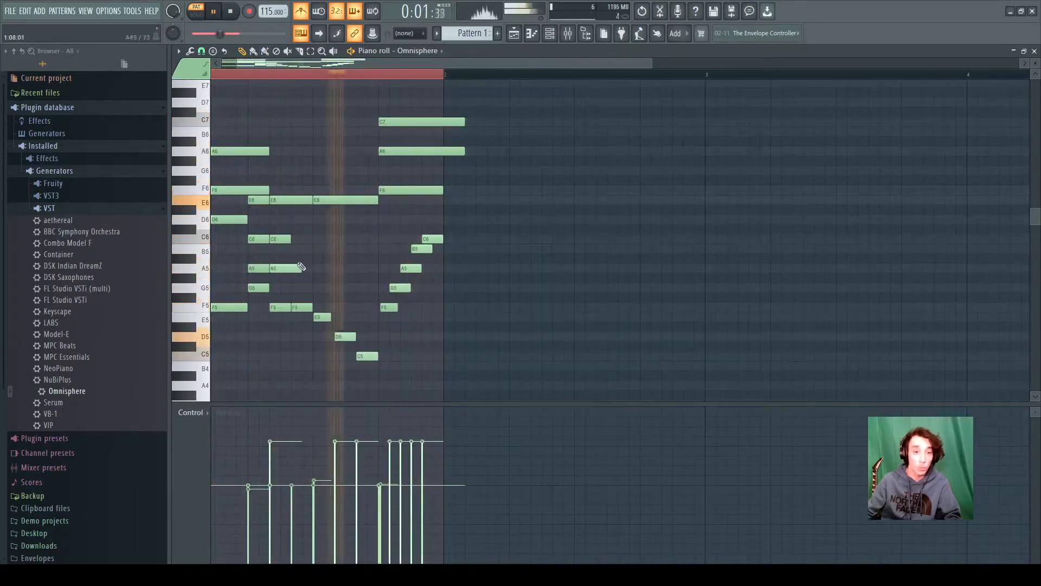
Thin the bar 1 harmony by deleting the middle E6 and opening A6, moving a C6 later and shortening the second A5.
{"action": "right_click", "coordinate": [291, 199]}
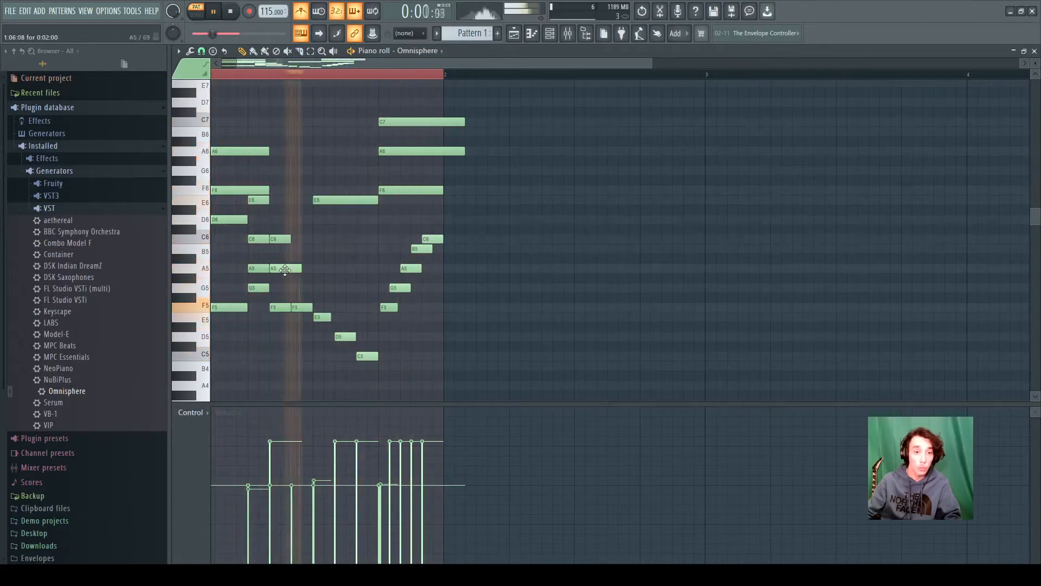
{"action": "left_click_drag", "start_coordinate": [276, 239], "coordinate": [298, 237]}
{"action": "left_click_drag", "start_coordinate": [301, 268], "coordinate": [289, 267]}
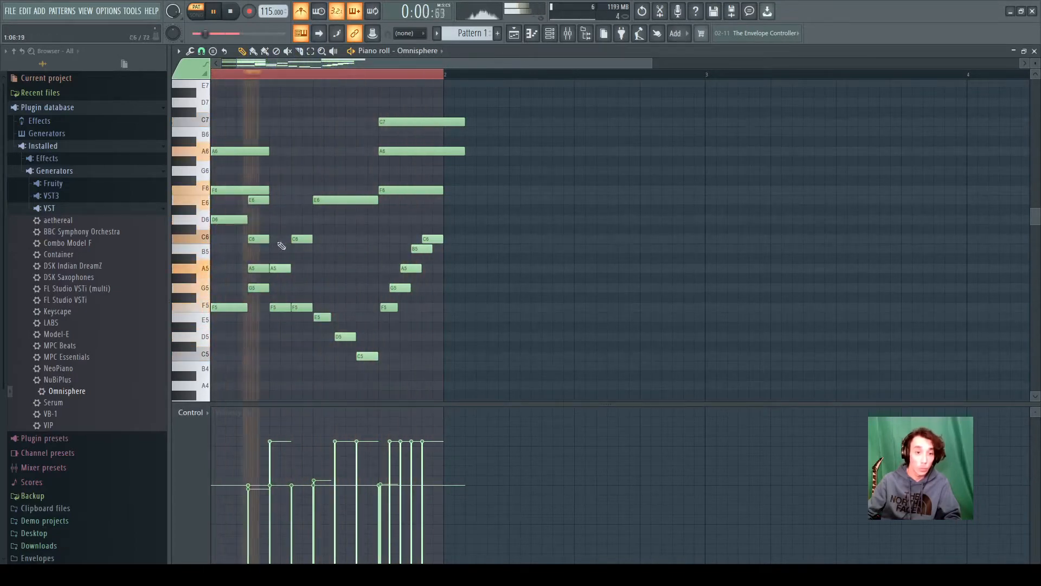
{"action": "scroll", "coordinate": [249, 163], "scroll_direction": "down", "scroll_amount": 3}
{"action": "right_click", "coordinate": [248, 152]}
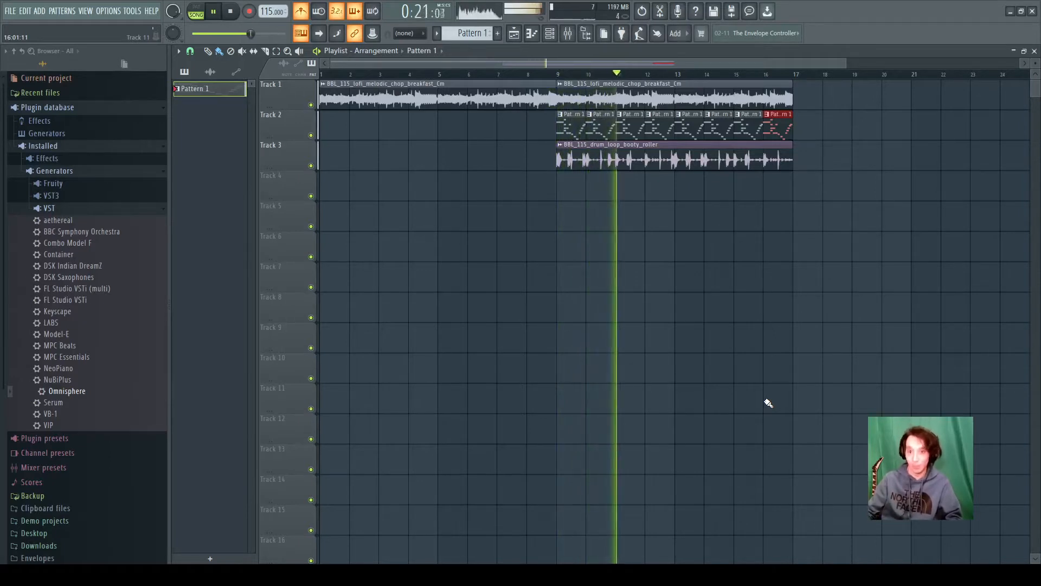
{"action": "left_click", "coordinate": [549, 33]}
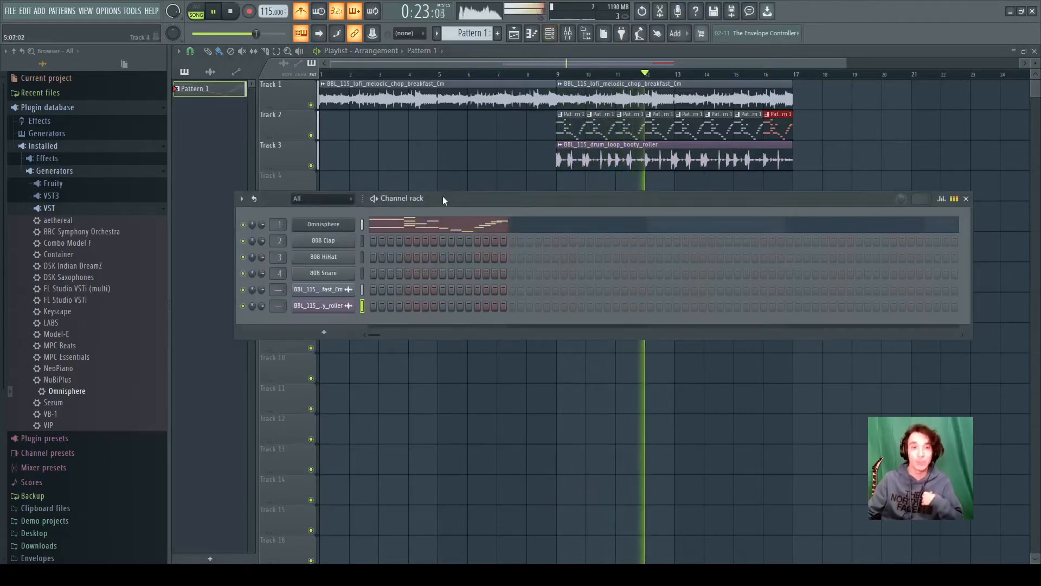
{"action": "left_click", "coordinate": [966, 198]}
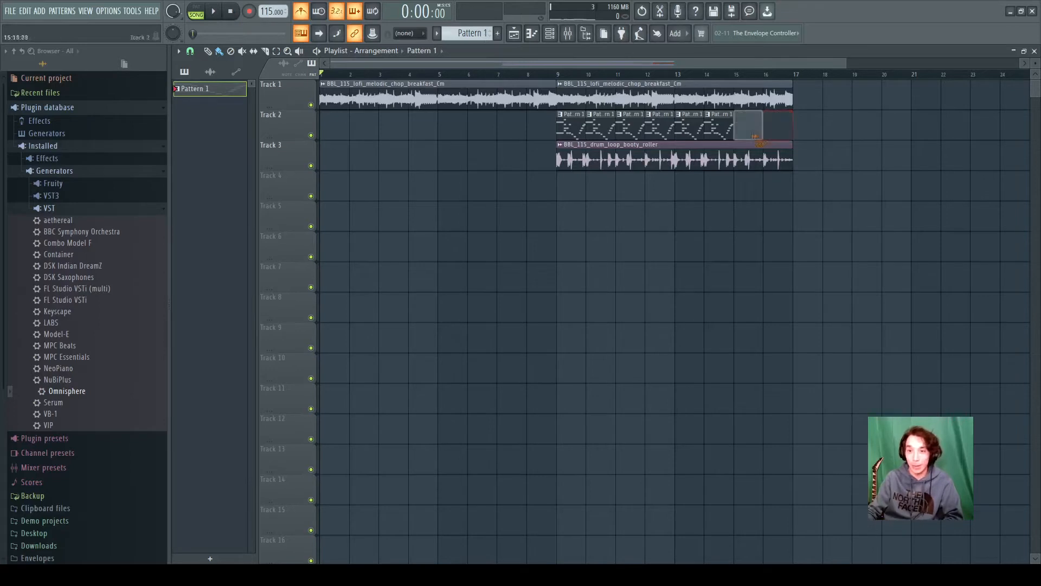
Delete the repeated Pattern 1 clips on Track 2, keeping only the first one at bar 9.
{"action": "left_click_drag", "start_coordinate": [761, 136], "coordinate": [620, 118]}
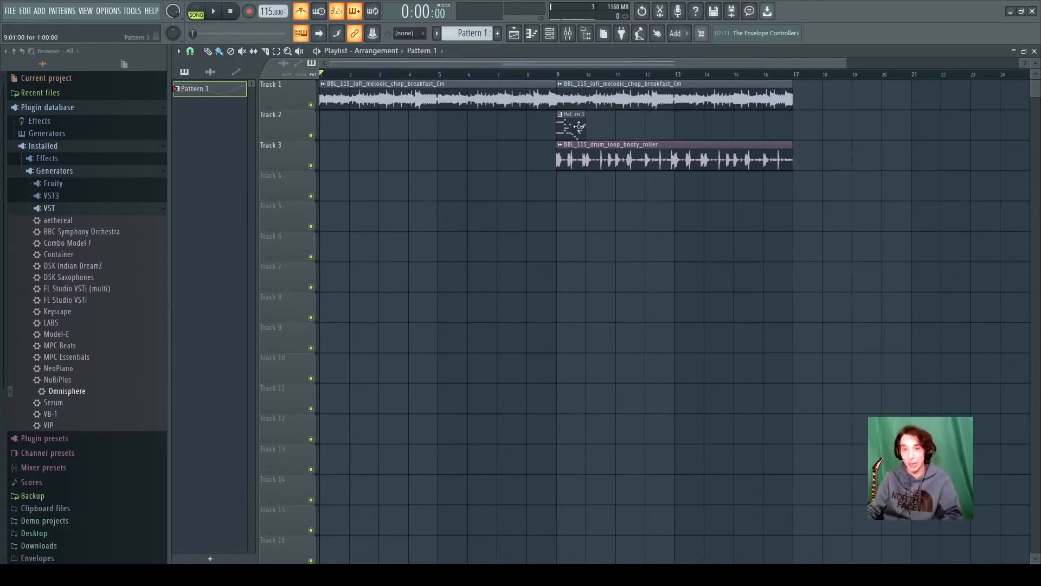
Duplicate all of the bar 1 notes in the Omnisphere piano roll three times to fill bars 2 to 4.
{"action": "left_click", "coordinate": [550, 34]}
{"action": "left_click", "coordinate": [443, 224]}
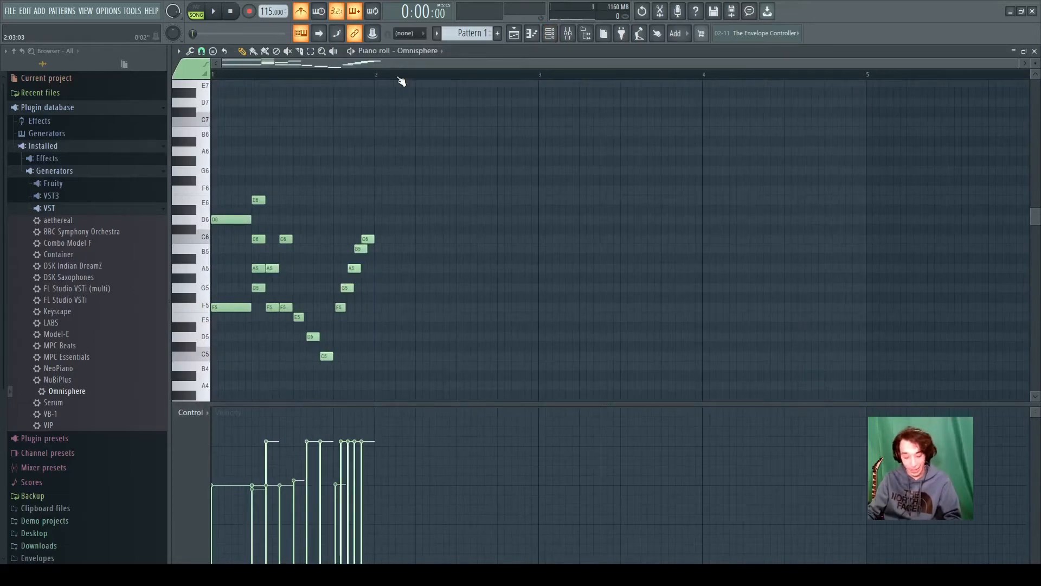
{"action": "scroll", "coordinate": [328, 84], "scroll_direction": "down", "scroll_amount": 5}
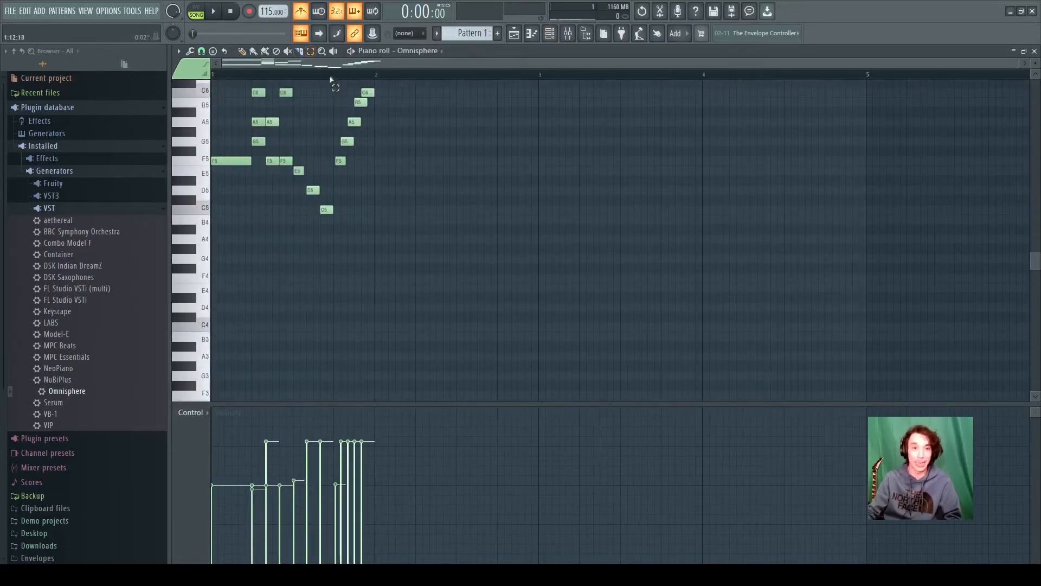
{"action": "scroll", "coordinate": [355, 241], "scroll_direction": "up", "scroll_amount": 3}
{"action": "left_click_drag", "start_coordinate": [379, 341], "coordinate": [211, 109]}
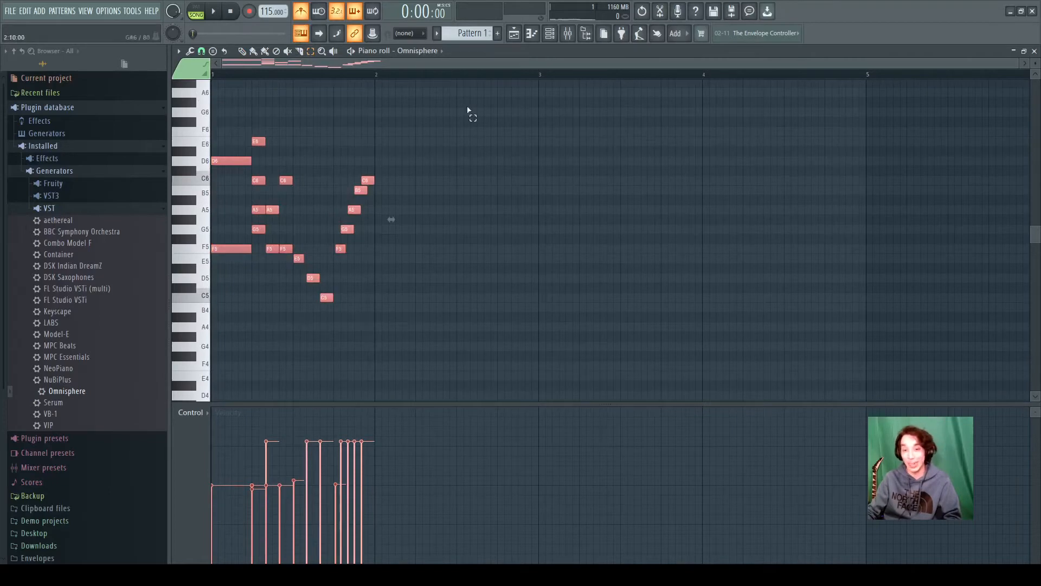
{"action": "key", "text": "ctrl+b"}
{"action": "key", "text": "ctrl+b"}
{"action": "key", "text": "ctrl+b"}
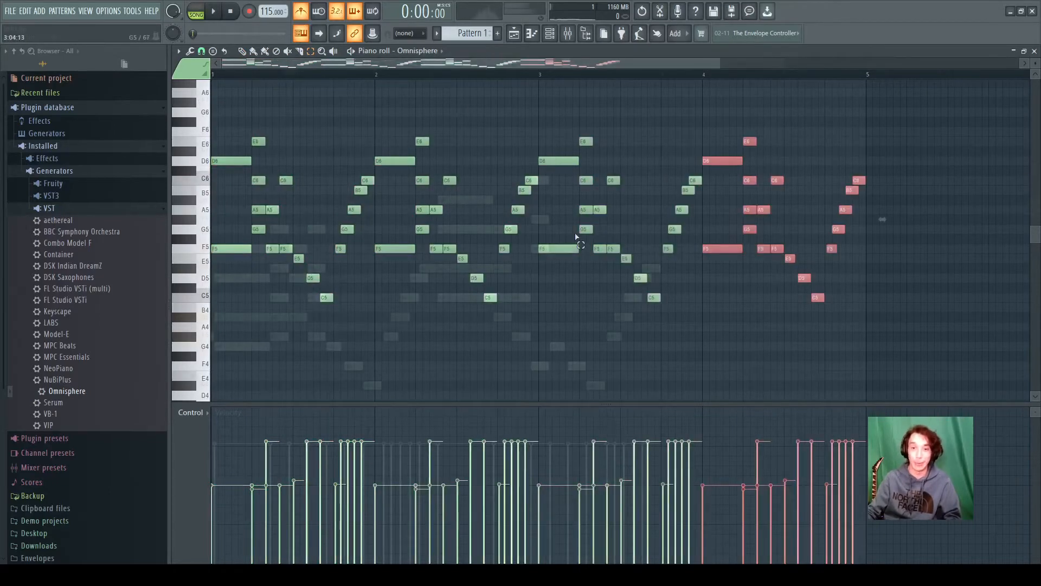
Listen to the four-bar Omnisphere melody and play the arrangement with Pattern 1 through bar 16.
{"action": "scroll", "coordinate": [595, 114], "scroll_direction": "down", "scroll_amount": 3}
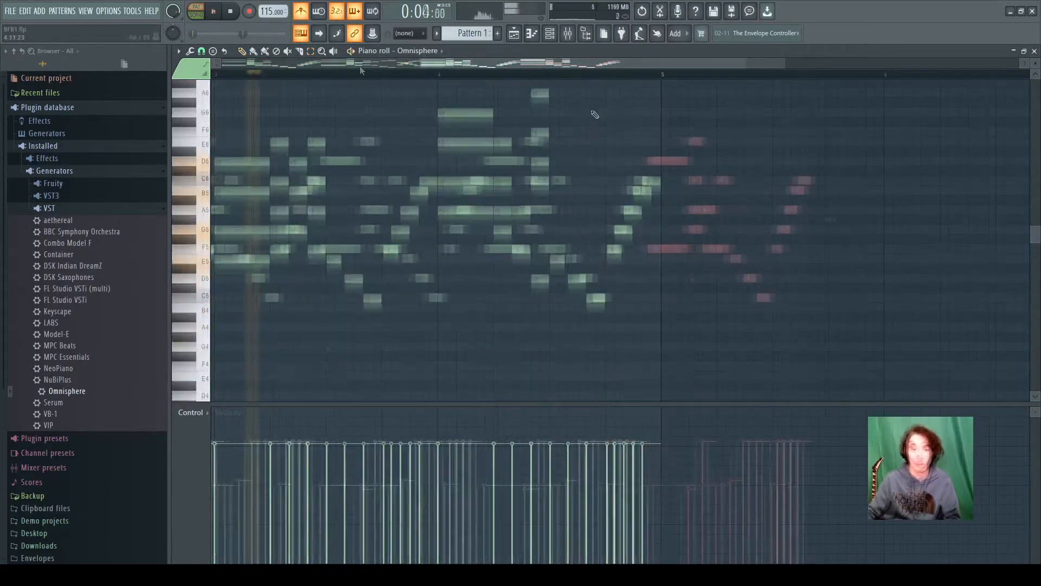
{"action": "scroll", "coordinate": [609, 149], "scroll_direction": "up", "scroll_amount": 1}
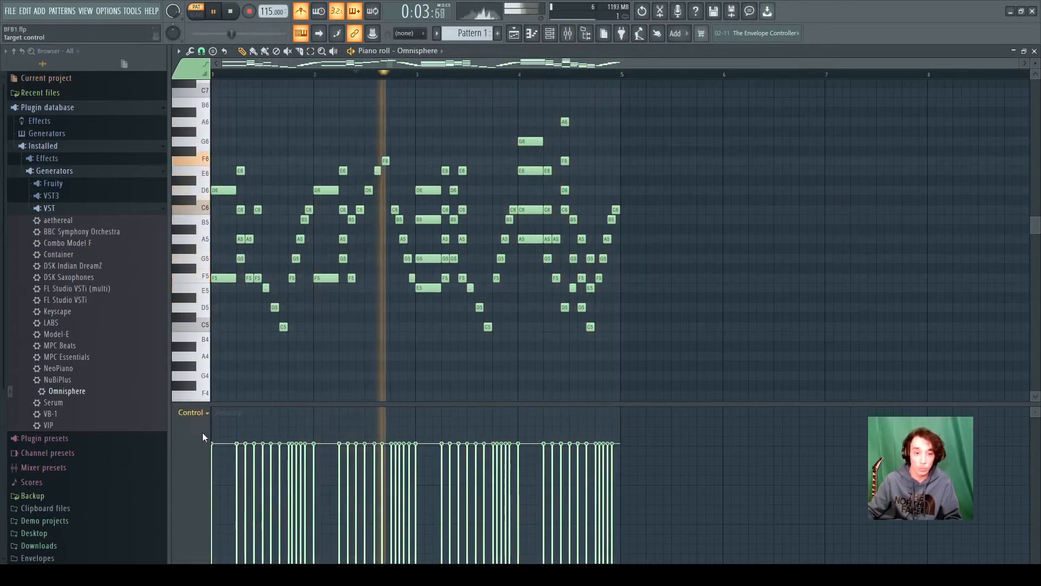
{"action": "scroll", "coordinate": [203, 434], "scroll_direction": "up", "scroll_amount": 1}
{"action": "scroll", "coordinate": [200, 469], "scroll_direction": "down", "scroll_amount": 2}
{"action": "scroll", "coordinate": [200, 472], "scroll_direction": "down", "scroll_amount": 1}
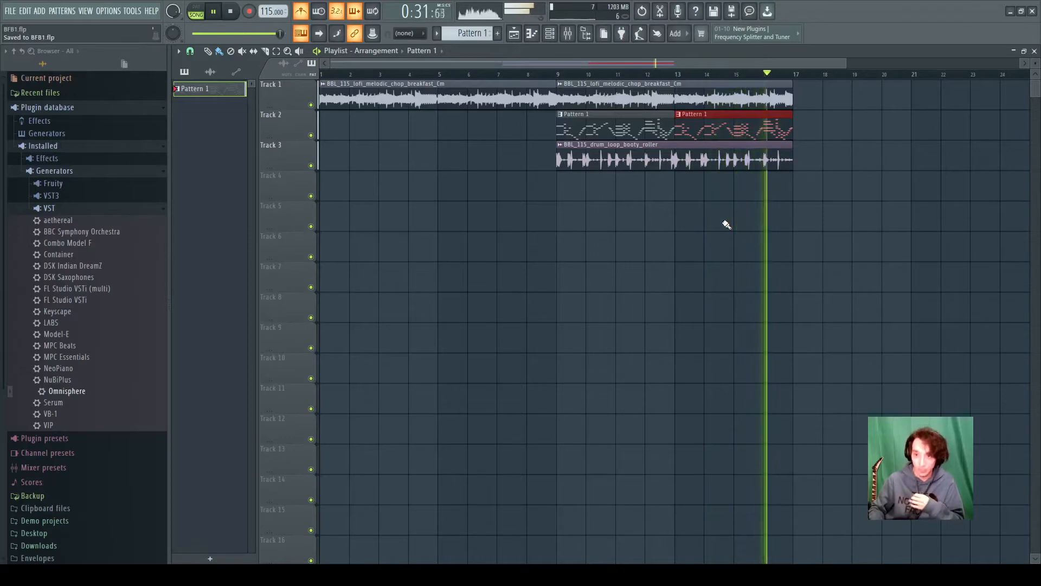
{"action": "key", "text": "space"}
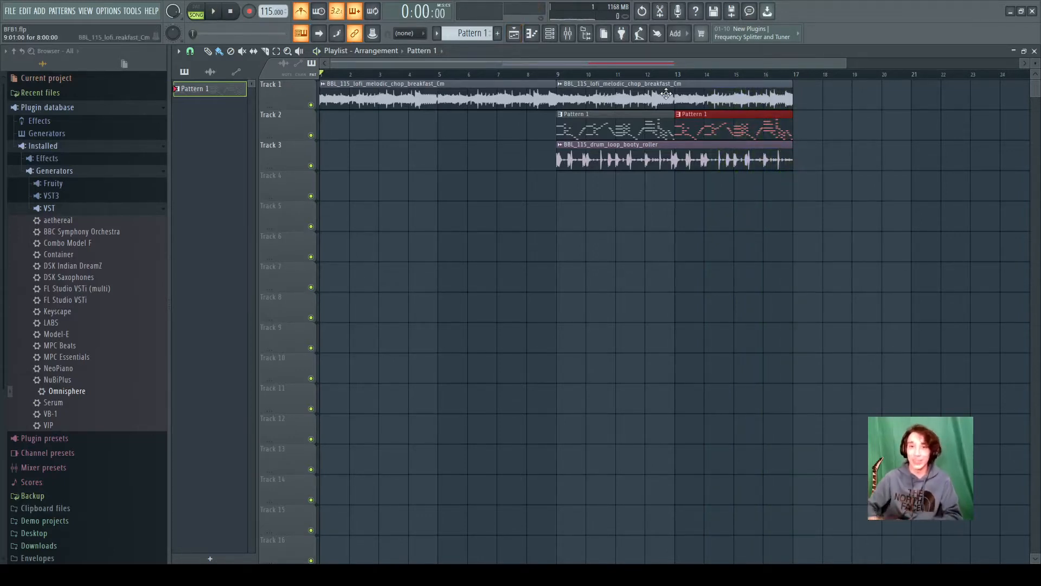
Replace the 808 Clap channel with a second Omnisphere instance and load the Clipped Sines Bass patch.
{"action": "left_click", "coordinate": [568, 34]}
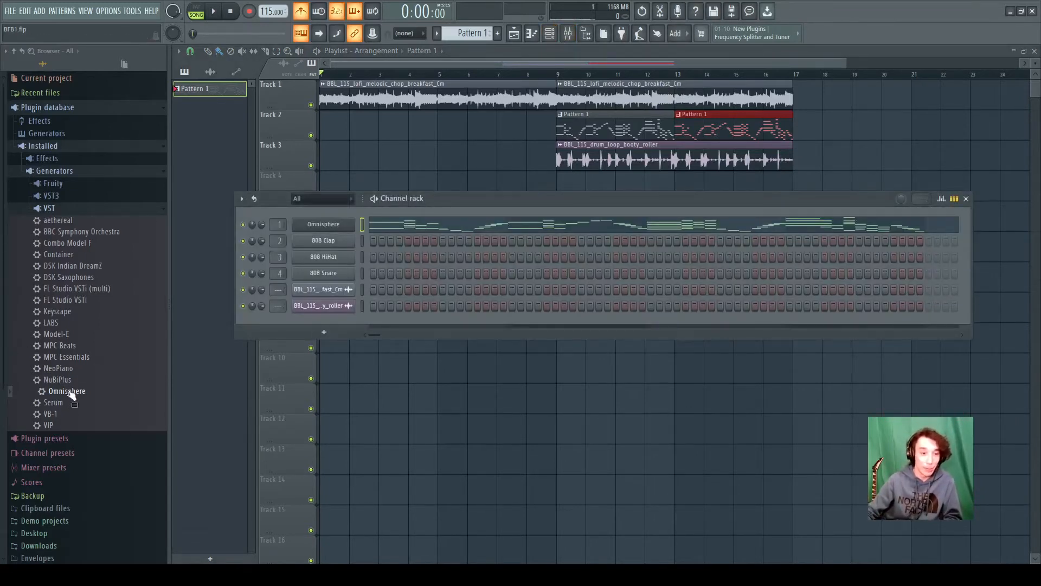
{"action": "left_click_drag", "start_coordinate": [237, 254], "coordinate": [307, 239]}
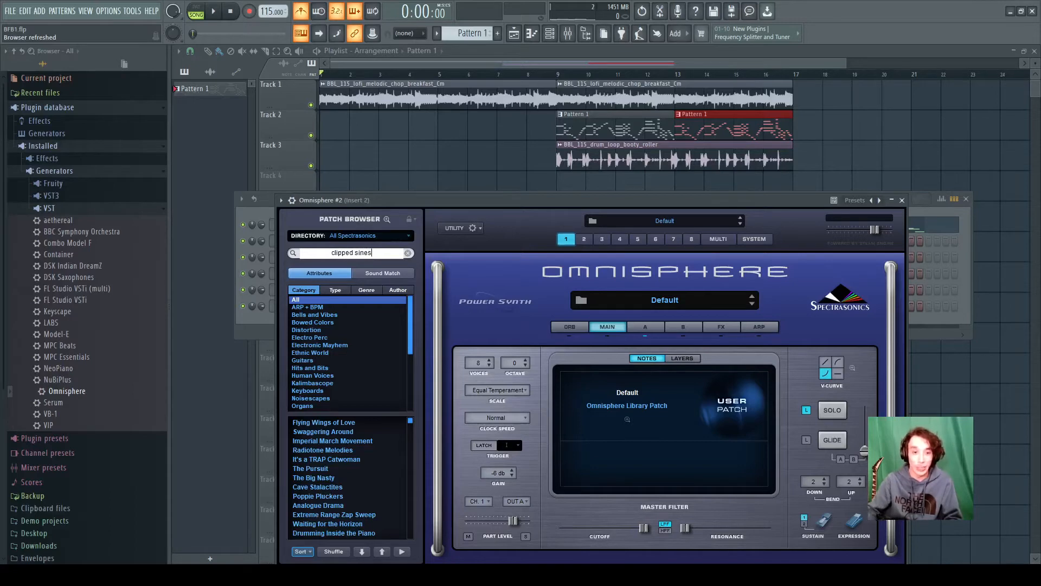
{"action": "key", "text": "Return"}
{"action": "left_click", "coordinate": [334, 425]}
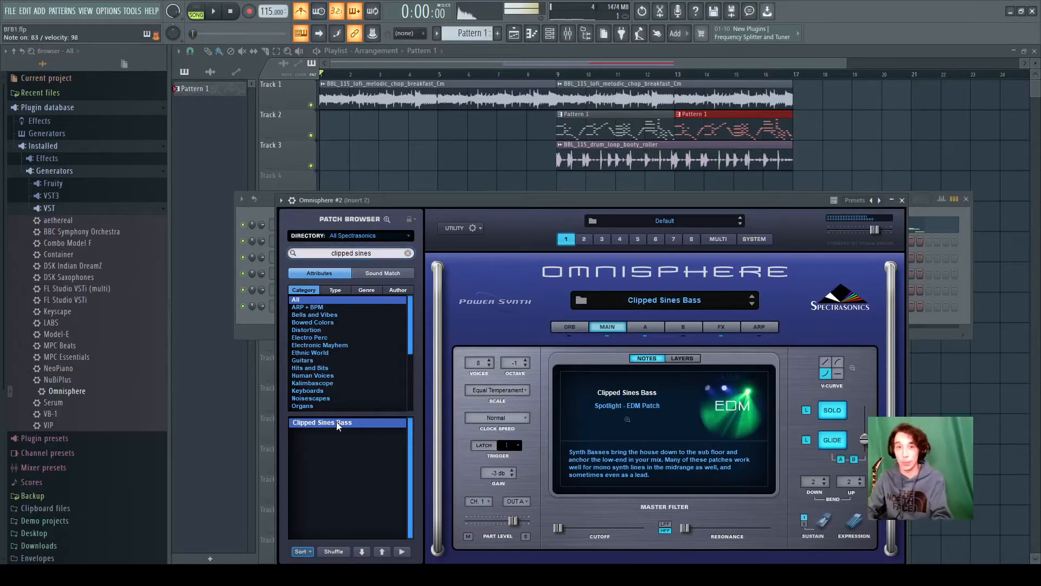
Close the Omnisphere #2 window and select its mixer track, Insert 2.
{"action": "left_click", "coordinate": [902, 200]}
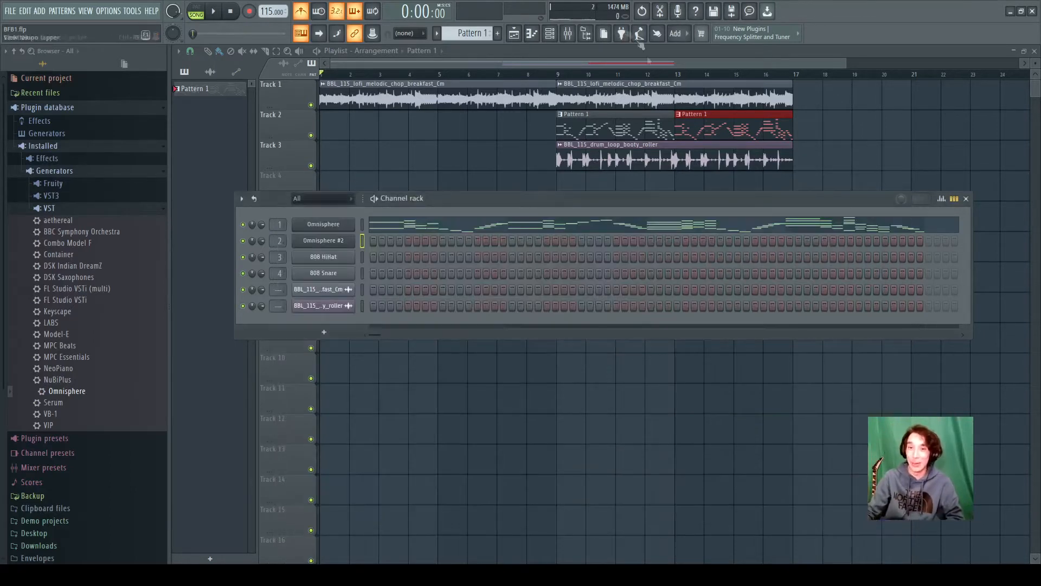
{"action": "left_click", "coordinate": [568, 34]}
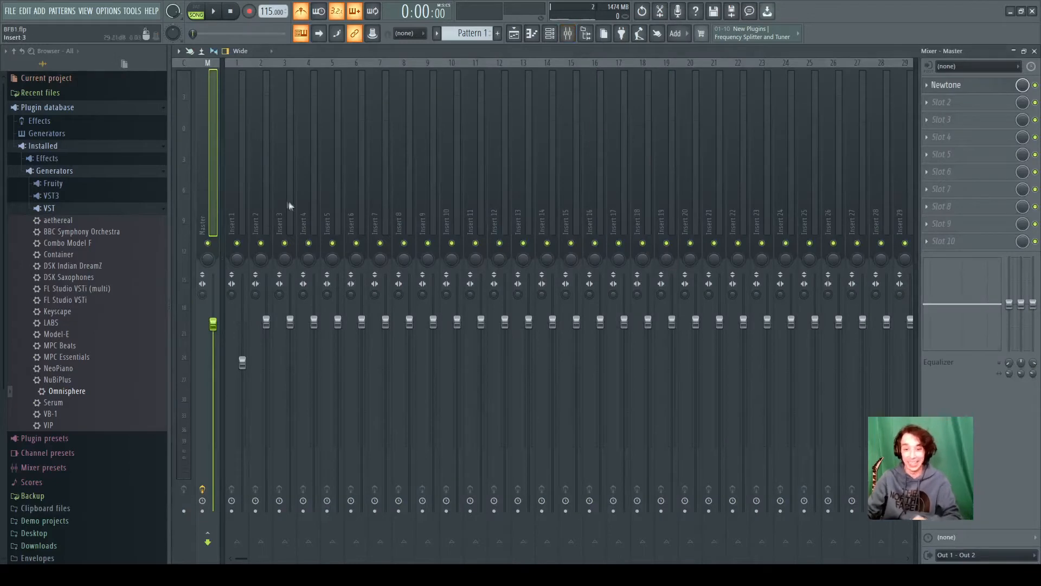
{"action": "left_click", "coordinate": [268, 192]}
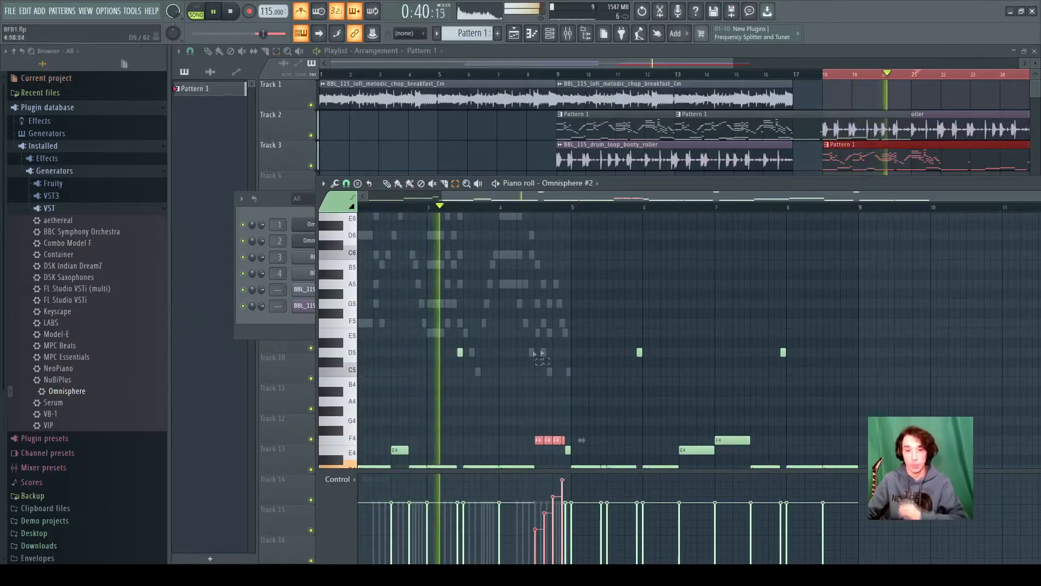
Fill the second half of bar 4 in the Omnisphere #2 bass line with five short C5 notes.
{"action": "scroll", "coordinate": [523, 359], "scroll_direction": "down", "scroll_amount": 5}
{"action": "scroll", "coordinate": [523, 358], "scroll_direction": "up", "scroll_amount": 4}
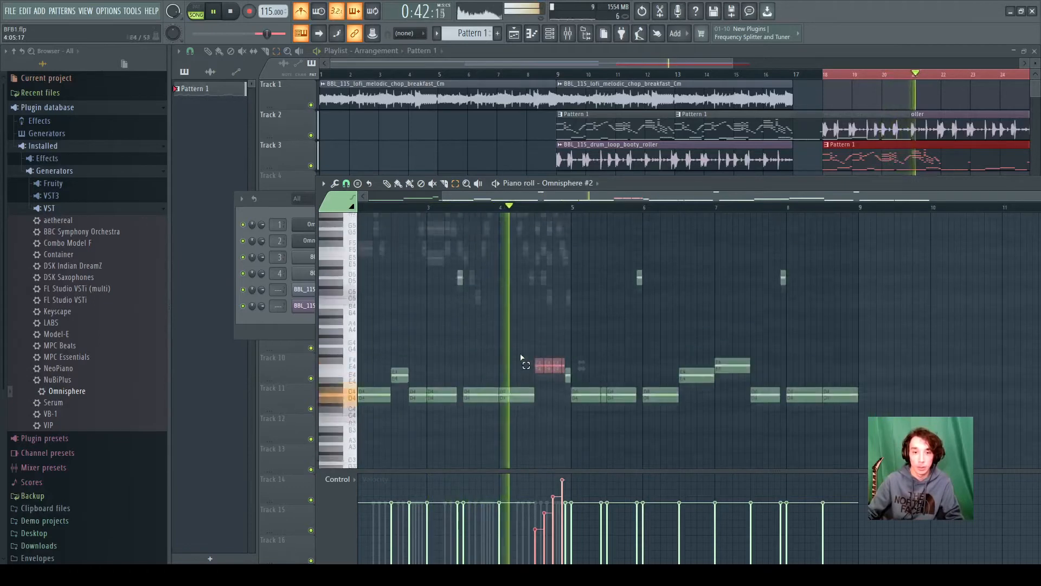
{"action": "left_click_drag", "start_coordinate": [507, 197], "coordinate": [349, 153]}
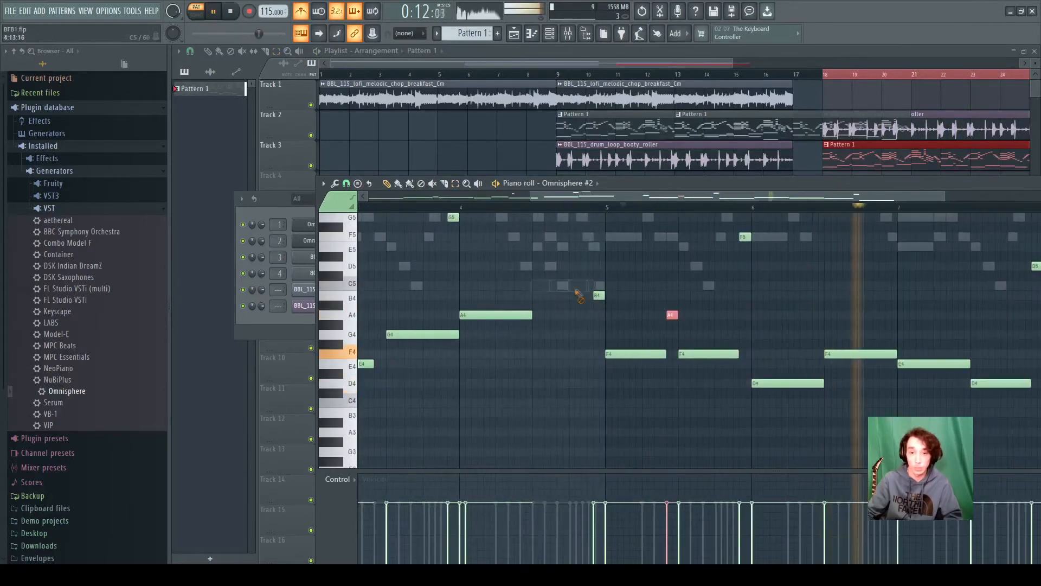
{"action": "left_click", "coordinate": [536, 286]}
{"action": "left_click_drag", "start_coordinate": [543, 286], "coordinate": [561, 286]}
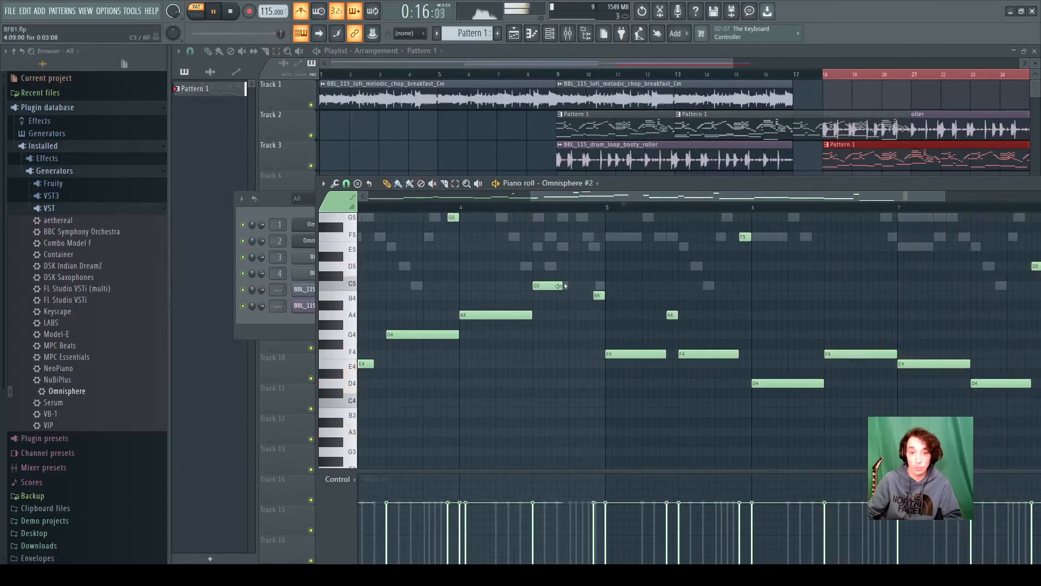
{"action": "scroll", "coordinate": [587, 289], "scroll_direction": "down", "scroll_amount": 2}
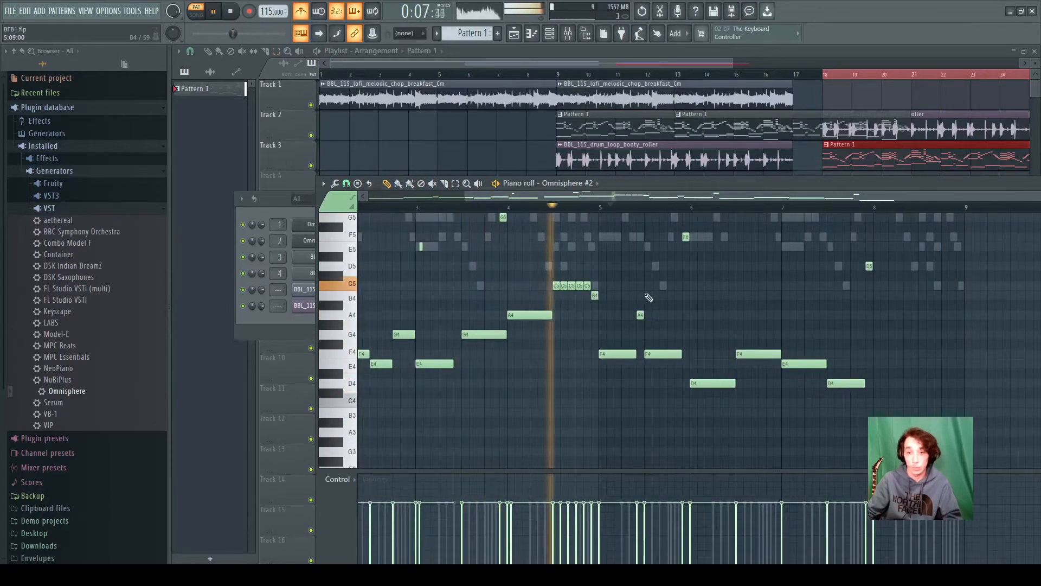
{"action": "scroll", "coordinate": [644, 313], "scroll_direction": "up", "scroll_amount": 1}
Raise the middle note of the C5 run in bar 4 to E5 and the notes on either side to D5.
{"action": "left_click", "coordinate": [455, 184]}
{"action": "left_click", "coordinate": [573, 315]}
{"action": "key", "text": "shift+Up"}
{"action": "key", "text": "shift+Up"}
{"action": "key", "text": "shift+Up"}
{"action": "key", "text": "shift+Up"}
{"action": "left_click_drag", "start_coordinate": [578, 305], "coordinate": [564, 324]}
{"action": "key", "text": "shift+Up"}
{"action": "key", "text": "shift+Up"}
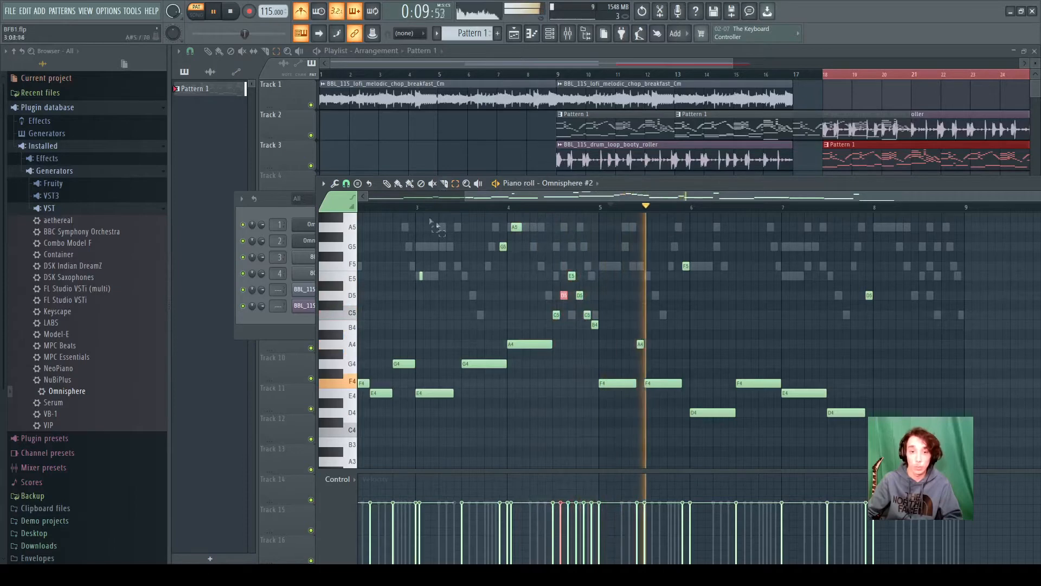
Lower the short B4 at the end of bar 4 to A4 and replay from just before bar 4.
{"action": "left_click_drag", "start_coordinate": [597, 323], "coordinate": [598, 336]}
{"action": "key", "text": "shift+Down"}
{"action": "key", "text": "shift+Down"}
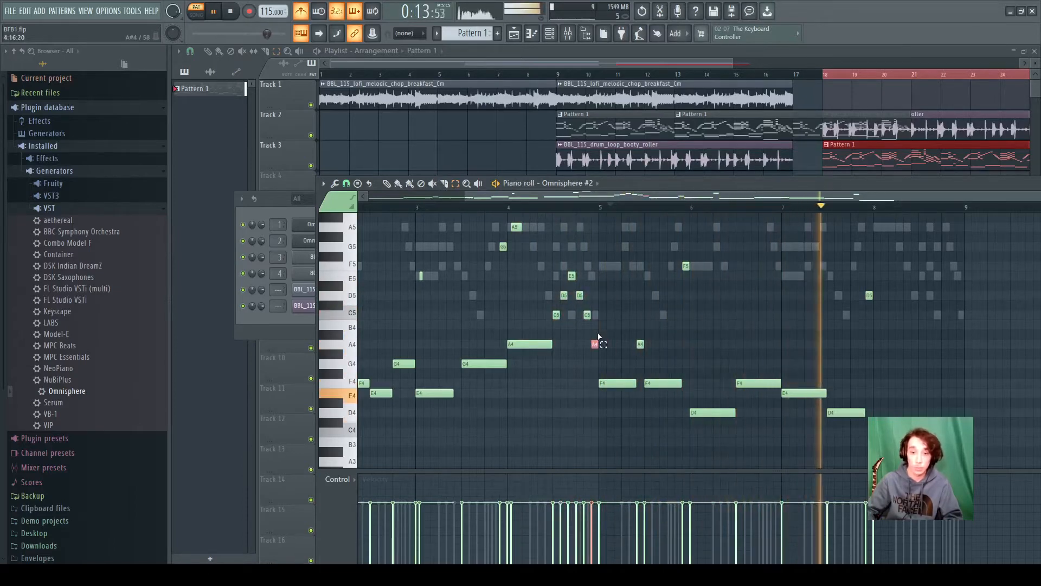
{"action": "left_click", "coordinate": [499, 207]}
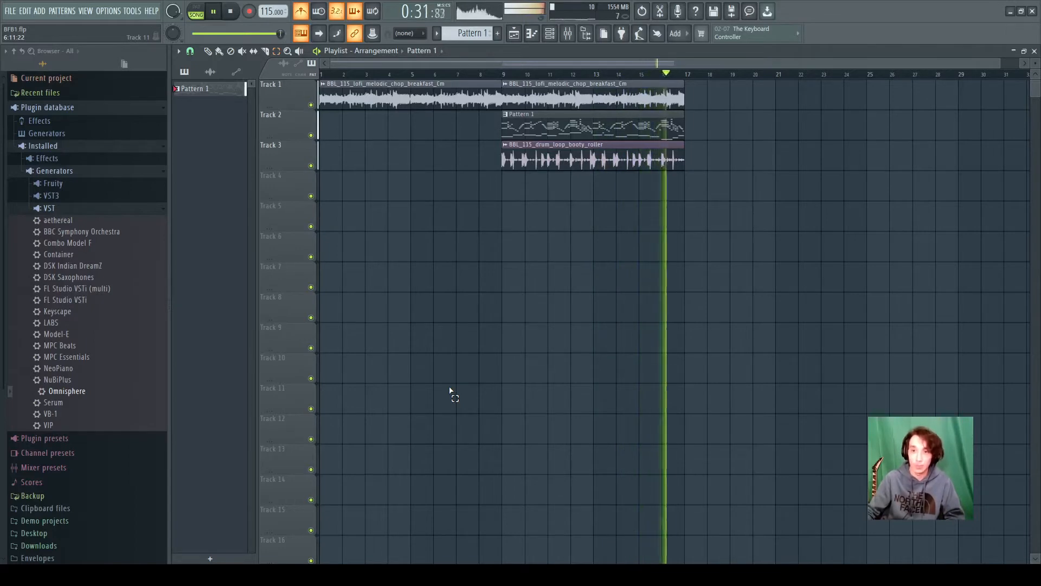
Stop playback of the arrangement and add BBC Symphony Orchestra as a new channel in the rack.
{"action": "key", "text": "space"}
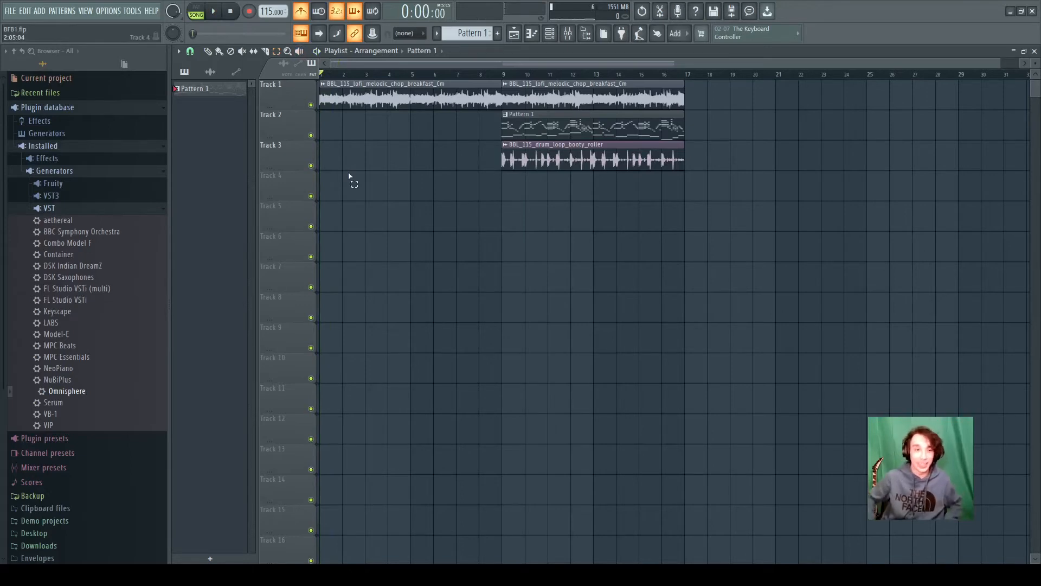
{"action": "left_click", "coordinate": [550, 33]}
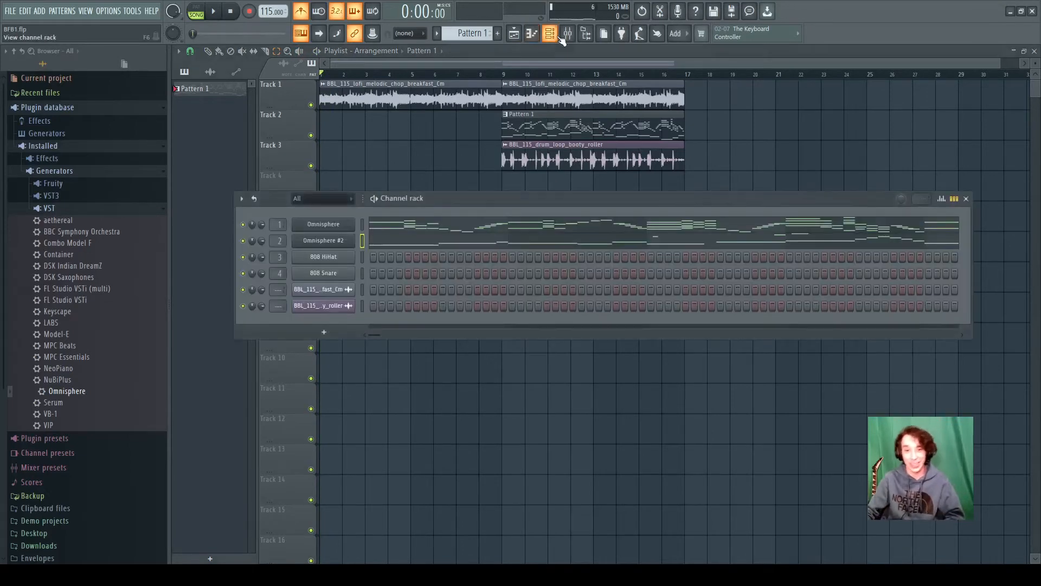
{"action": "scroll", "coordinate": [79, 291], "scroll_direction": "down", "scroll_amount": 3}
{"action": "scroll", "coordinate": [80, 291], "scroll_direction": "up", "scroll_amount": 3}
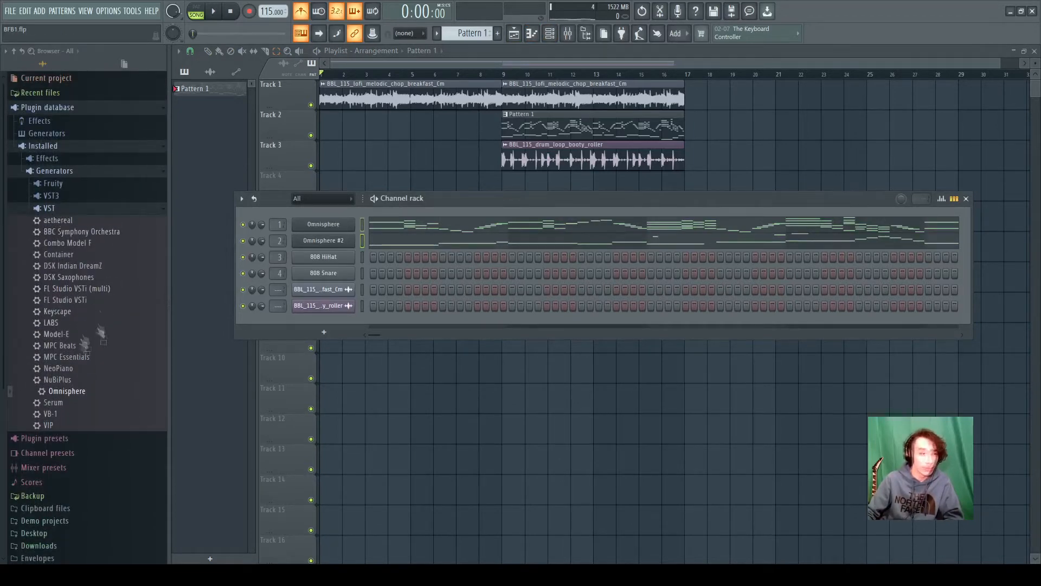
{"action": "left_click_drag", "start_coordinate": [98, 234], "coordinate": [309, 279]}
{"action": "left_click_drag", "start_coordinate": [342, 313], "coordinate": [343, 314]}
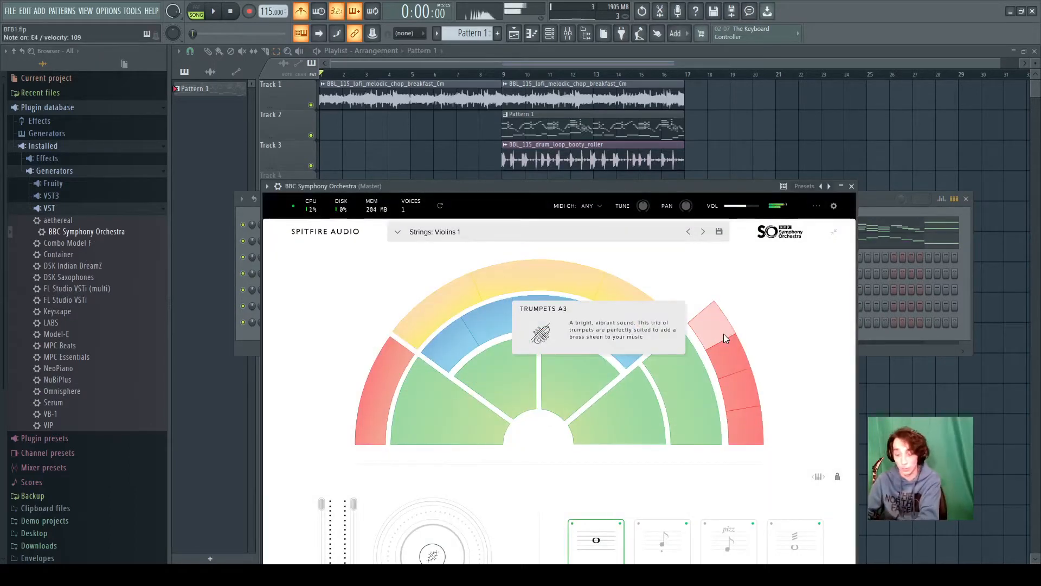
Audition Bass Trombones a2, other brass and Bassoons a3, play the arrangement, and pick the brass section beside the trumpets.
{"action": "left_click", "coordinate": [738, 388]}
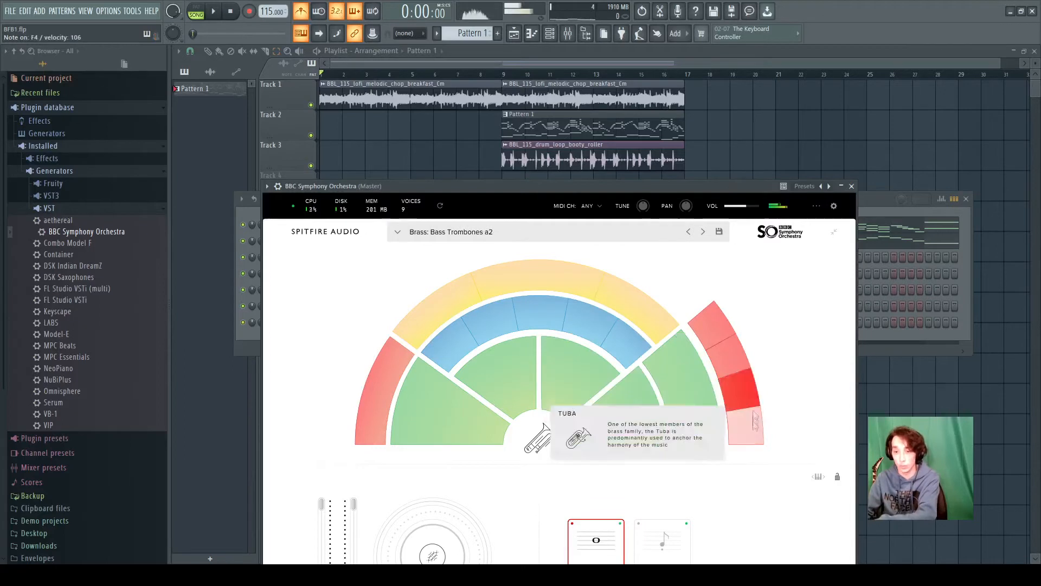
{"action": "left_click", "coordinate": [720, 364]}
{"action": "left_click", "coordinate": [712, 328]}
{"action": "left_click", "coordinate": [624, 339]}
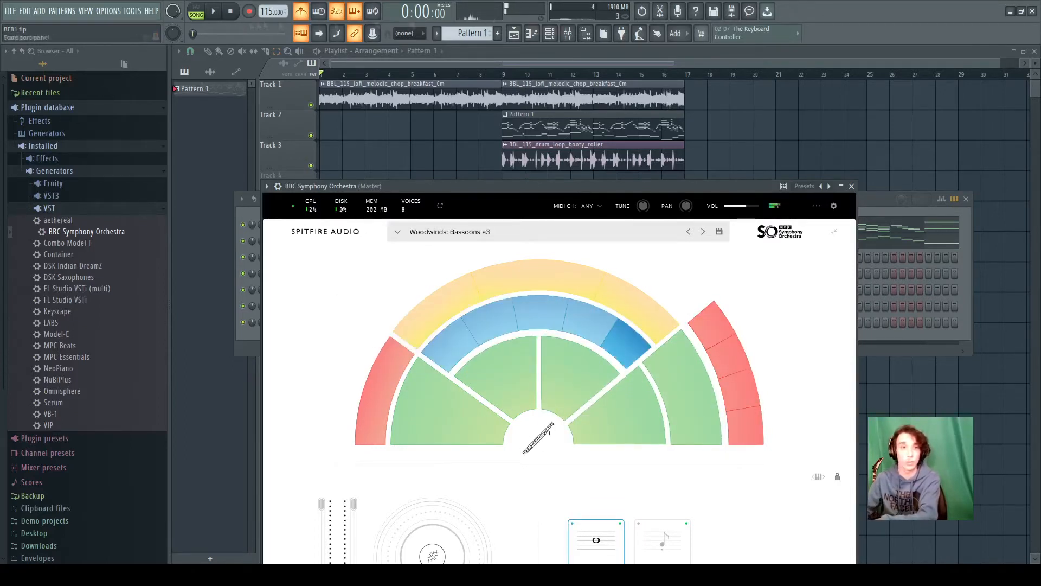
{"action": "key", "text": "space"}
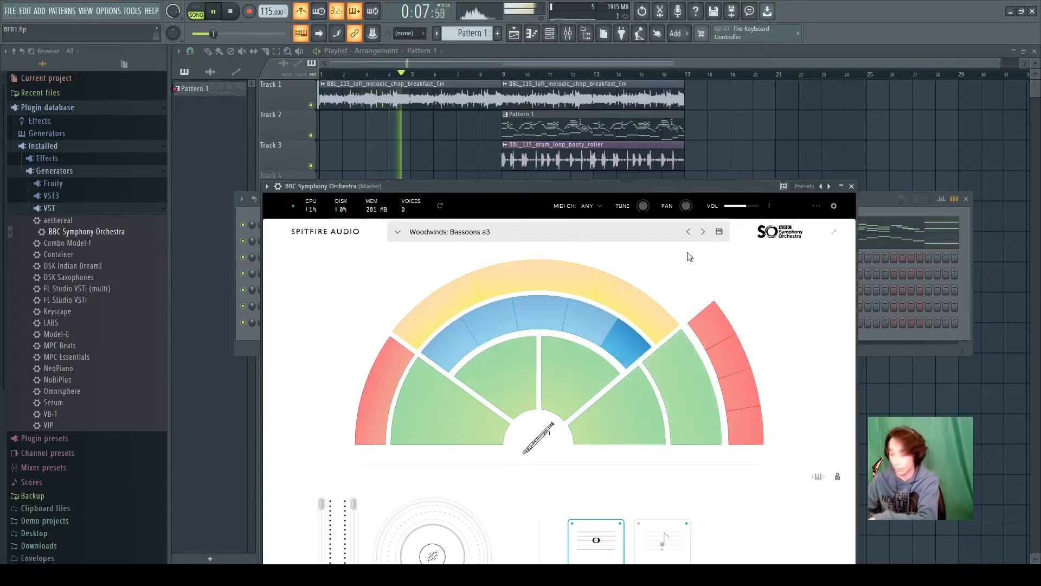
{"action": "left_click", "coordinate": [730, 351]}
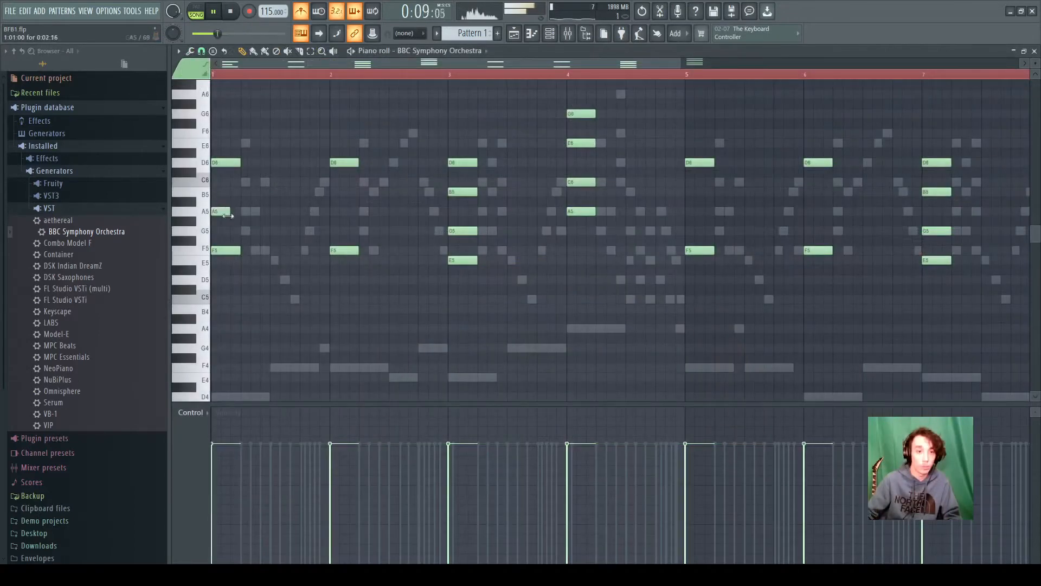
Add an A5 note to the BBC Symphony Orchestra chords at the start of bars 2, 5 and 6.
{"action": "left_click", "coordinate": [339, 211]}
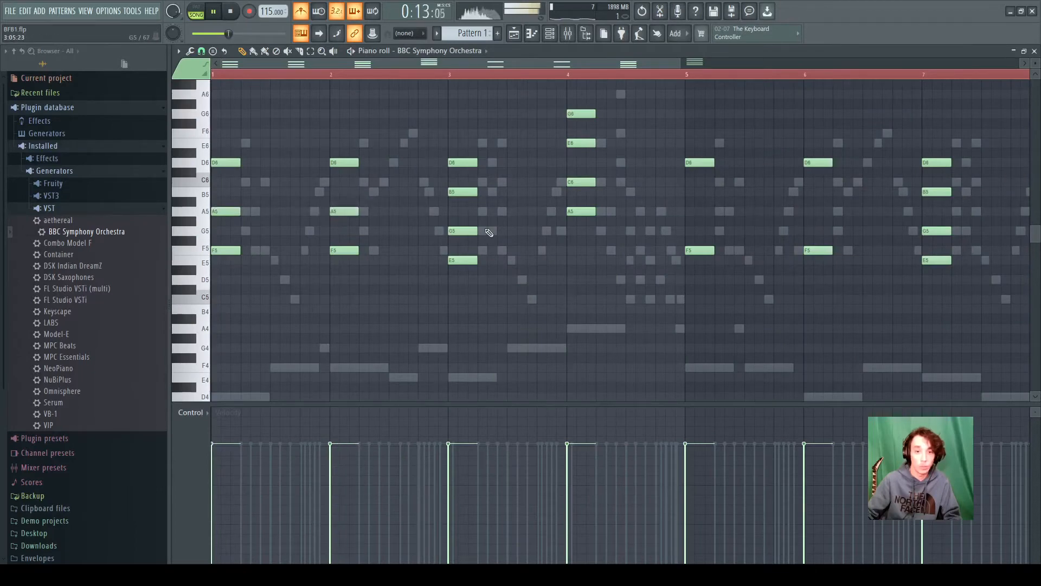
{"action": "scroll", "coordinate": [486, 78], "scroll_direction": "right", "scroll_amount": 3}
{"action": "left_click", "coordinate": [561, 211]}
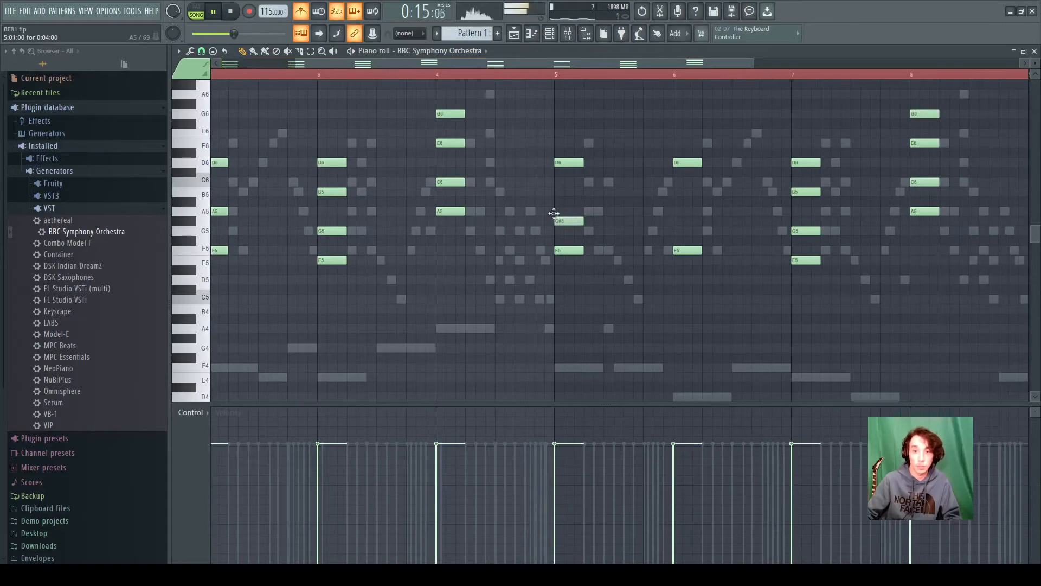
{"action": "left_click", "coordinate": [676, 211]}
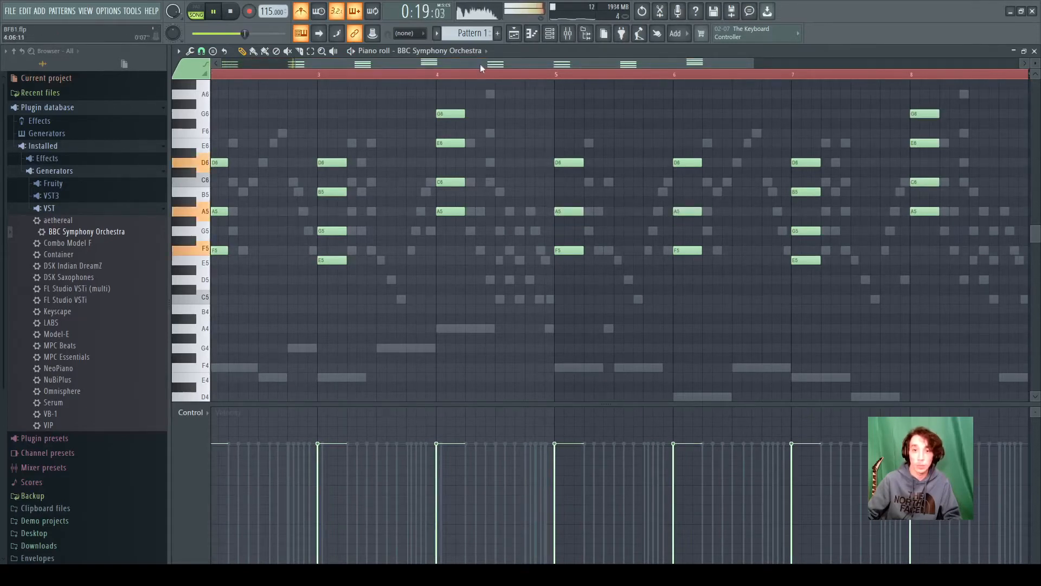
Add a C5 note beneath the BBC Symphony Orchestra chords at the start of bars 1, 2, 5 and 6.
{"action": "scroll", "coordinate": [480, 64], "scroll_direction": "left", "scroll_amount": 3}
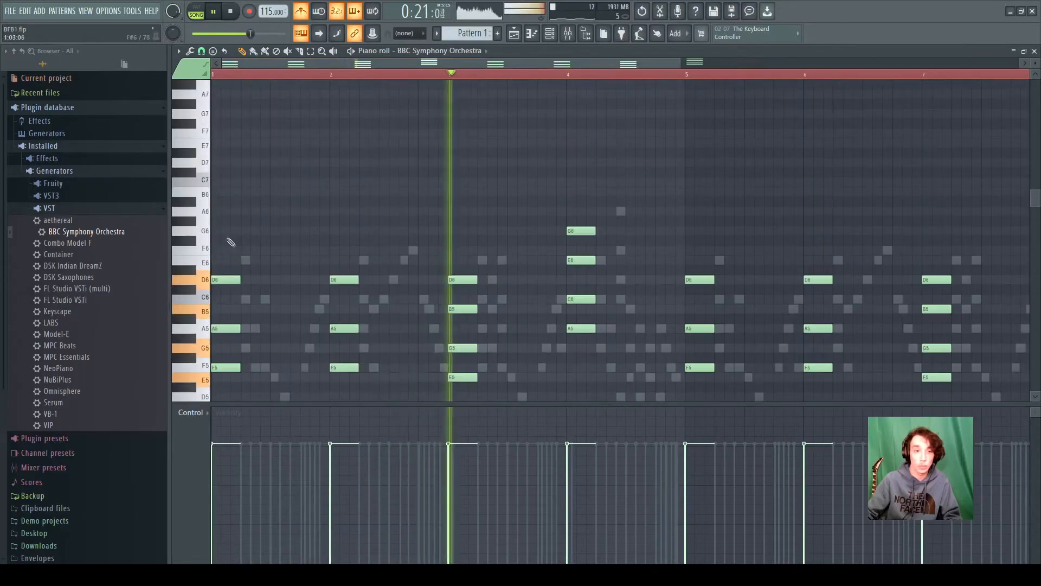
{"action": "scroll", "coordinate": [241, 203], "scroll_direction": "down", "scroll_amount": 2}
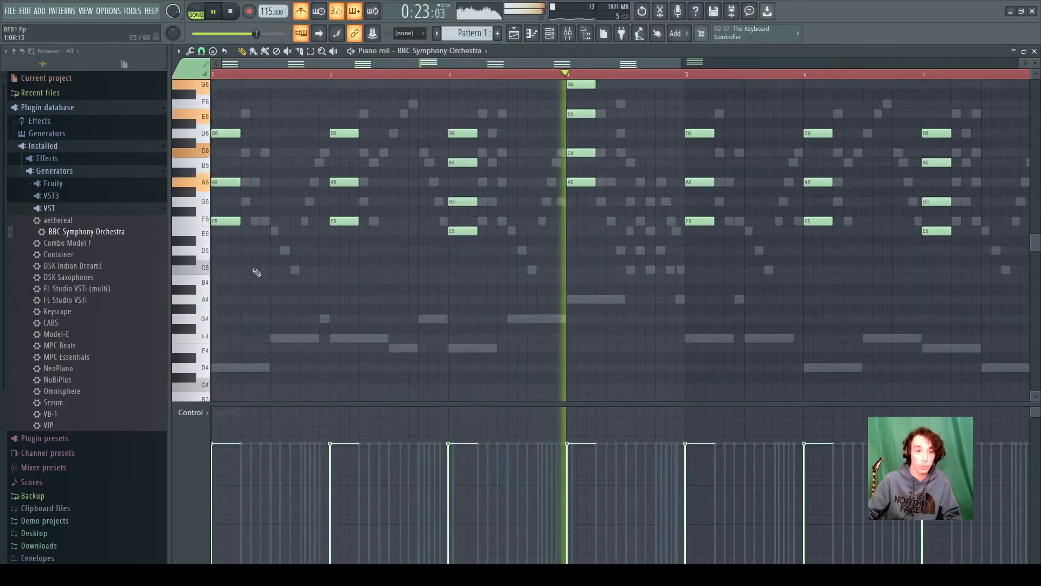
{"action": "left_click_drag", "start_coordinate": [256, 270], "coordinate": [106, 263]}
{"action": "left_click", "coordinate": [340, 269]}
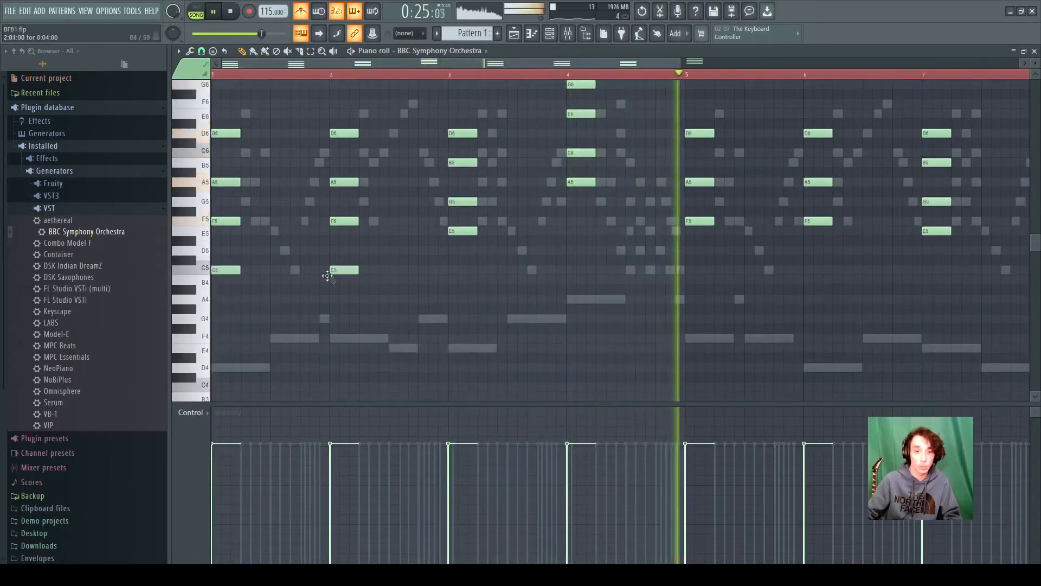
{"action": "left_click", "coordinate": [684, 270]}
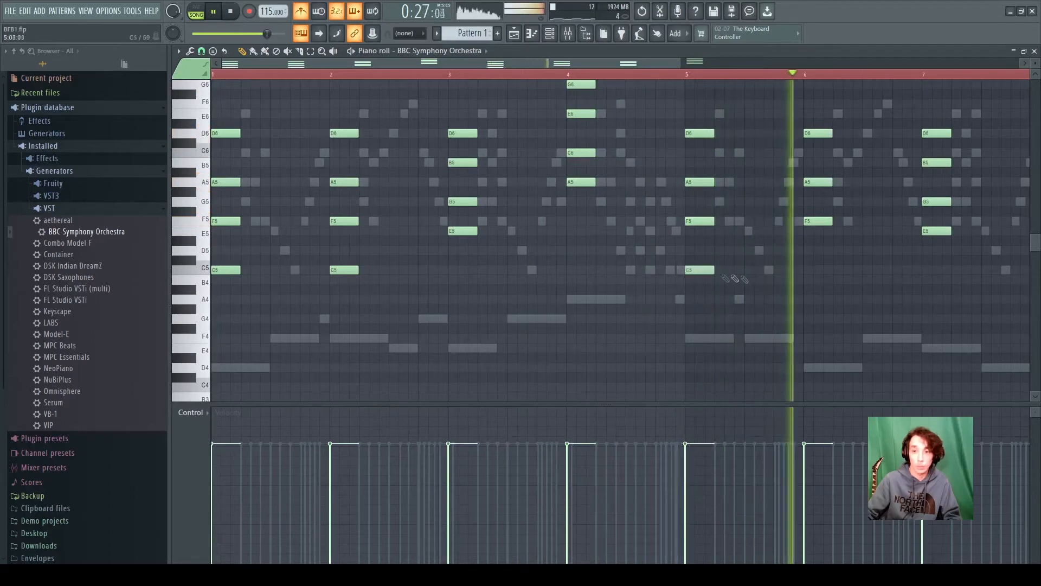
{"action": "left_click", "coordinate": [814, 269]}
{"action": "scroll", "coordinate": [597, 233], "scroll_direction": "up", "scroll_amount": 3}
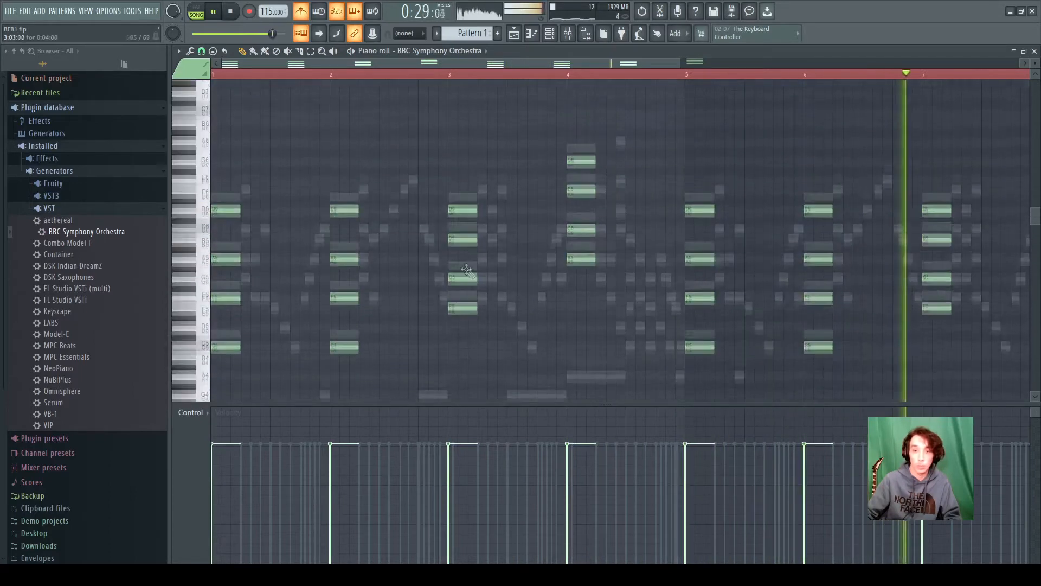
Add a second chord of G5, A5, C6 and E6 after the opening chord of bar 1 and extend it to bar 2.
{"action": "left_click", "coordinate": [248, 271]}
{"action": "left_click", "coordinate": [248, 240]}
{"action": "left_click", "coordinate": [248, 290]}
{"action": "left_click", "coordinate": [245, 202]}
{"action": "left_click_drag", "start_coordinate": [268, 202], "coordinate": [330, 221]}
{"action": "left_click_drag", "start_coordinate": [269, 240], "coordinate": [329, 241]}
{"action": "left_click_drag", "start_coordinate": [269, 270], "coordinate": [329, 270]}
{"action": "left_click_drag", "start_coordinate": [269, 289], "coordinate": [321, 296]}
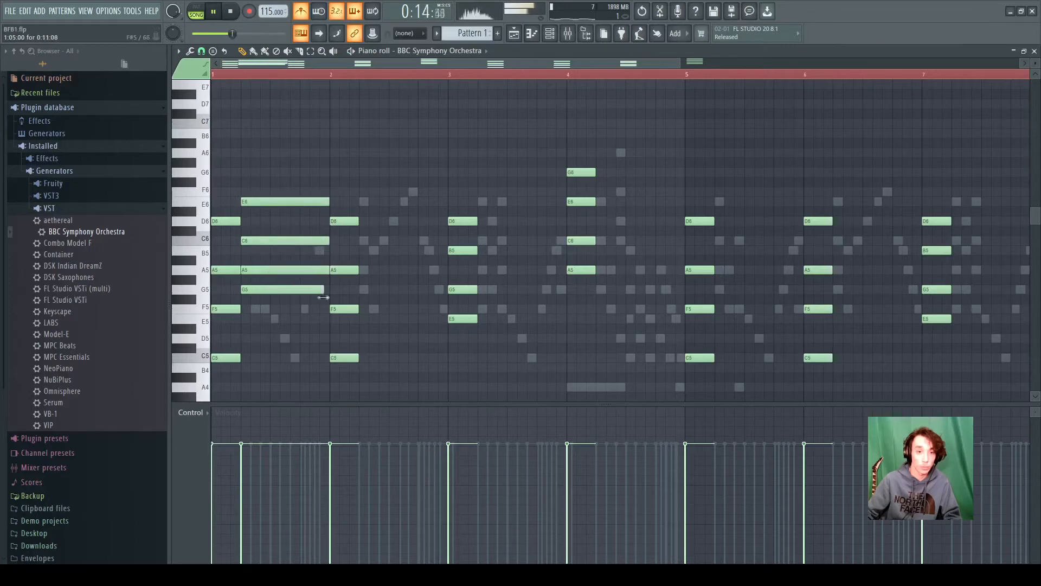
Lengthen all four notes of the bar 2 chord to the start of bar 3 and switch playback to pattern mode.
{"action": "left_click_drag", "start_coordinate": [348, 197], "coordinate": [366, 384]}
{"action": "left_click_drag", "start_coordinate": [356, 309], "coordinate": [445, 289]}
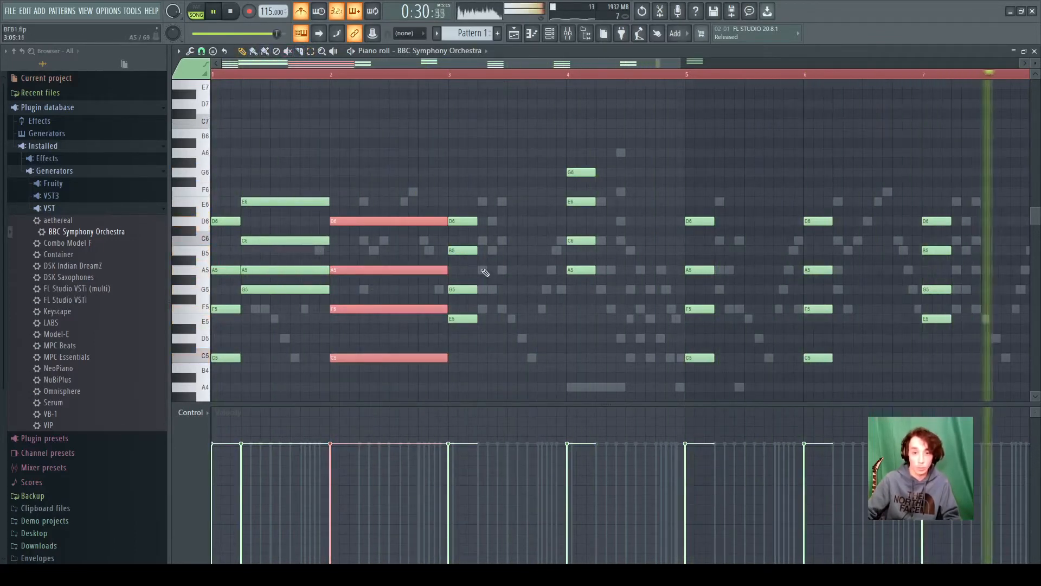
{"action": "scroll", "coordinate": [586, 238], "scroll_direction": "down", "scroll_amount": 2}
{"action": "key", "text": "l"}
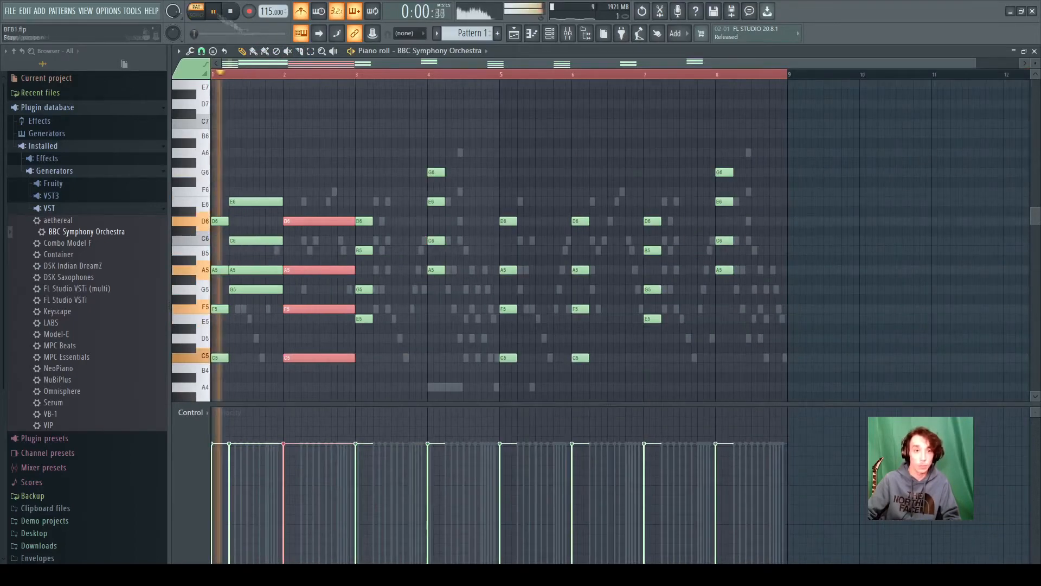
Add a second chord of D5, F5, A5 and C6 in bar 3, held until the start of bar 4.
{"action": "scroll", "coordinate": [455, 238], "scroll_direction": "down", "scroll_amount": 1}
{"action": "scroll", "coordinate": [355, 74], "scroll_direction": "up", "scroll_amount": 2}
{"action": "left_click", "coordinate": [418, 221]}
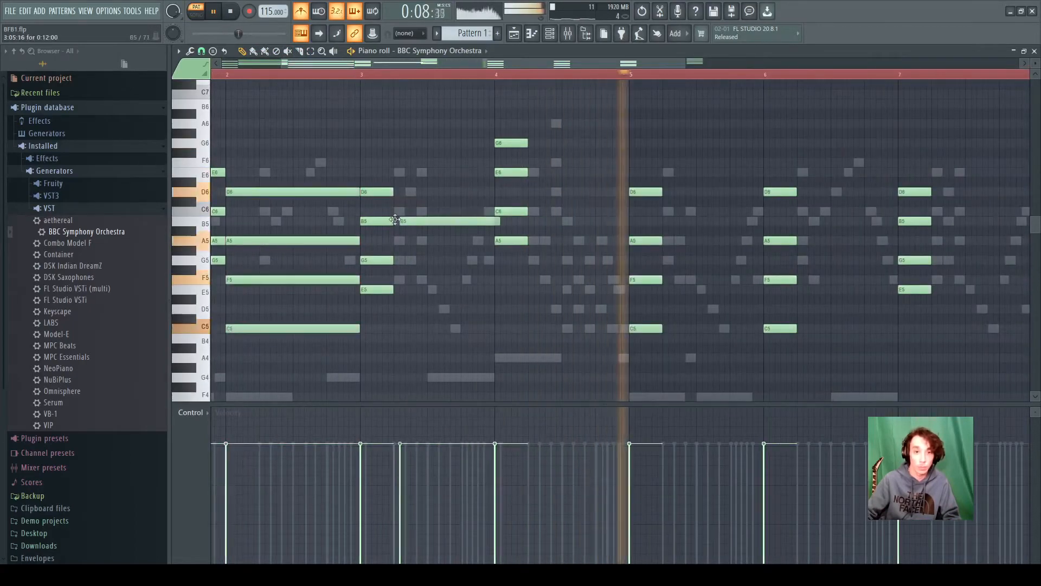
{"action": "left_click_drag", "start_coordinate": [418, 221], "coordinate": [416, 212]}
{"action": "scroll", "coordinate": [423, 212], "scroll_direction": "left", "scroll_amount": 2}
{"action": "left_click", "coordinate": [534, 173]}
{"action": "left_click_drag", "start_coordinate": [545, 260], "coordinate": [543, 240]}
{"action": "right_click", "coordinate": [545, 173]}
{"action": "left_click_drag", "start_coordinate": [553, 290], "coordinate": [544, 309]}
{"action": "left_click_drag", "start_coordinate": [543, 272], "coordinate": [544, 279]}
{"action": "left_click_drag", "start_coordinate": [543, 240], "coordinate": [540, 239]}
{"action": "left_click_drag", "start_coordinate": [539, 200], "coordinate": [539, 211]}
Lengthen the bar 4 chord to half a bar and follow it with a C5, E5, G5 and B5 chord.
{"action": "left_click_drag", "start_coordinate": [646, 145], "coordinate": [679, 147]}
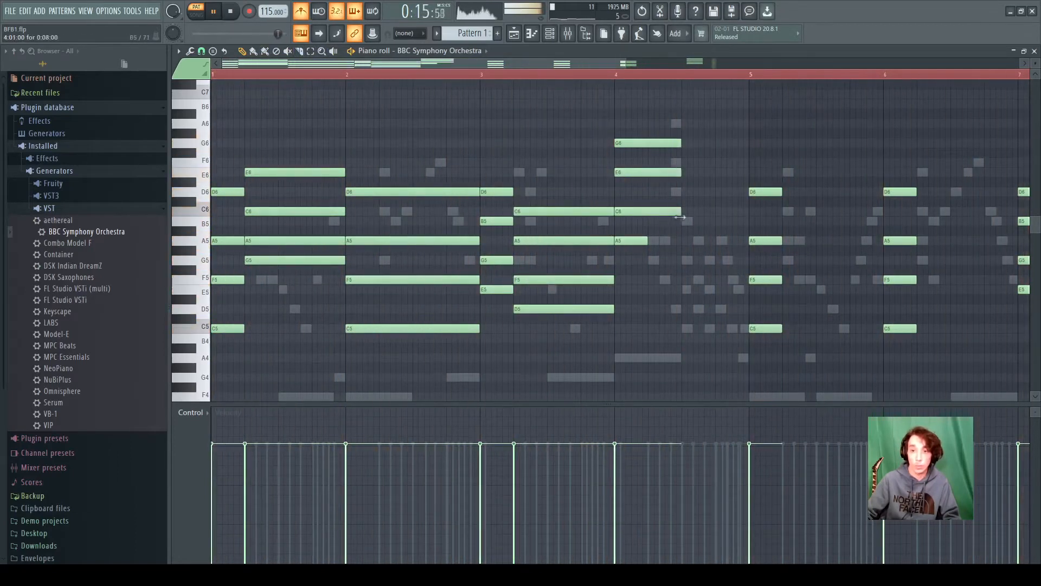
{"action": "left_click_drag", "start_coordinate": [646, 240], "coordinate": [679, 241]}
{"action": "left_click", "coordinate": [686, 222]}
{"action": "left_click", "coordinate": [687, 261]}
{"action": "left_click", "coordinate": [687, 290]}
{"action": "left_click", "coordinate": [686, 329]}
Add a second BBC Symphony Orchestra channel with Trumpets a3 and give it the bar 4 melody, repeated in bar 8.
{"action": "left_click_drag", "start_coordinate": [94, 237], "coordinate": [328, 343]}
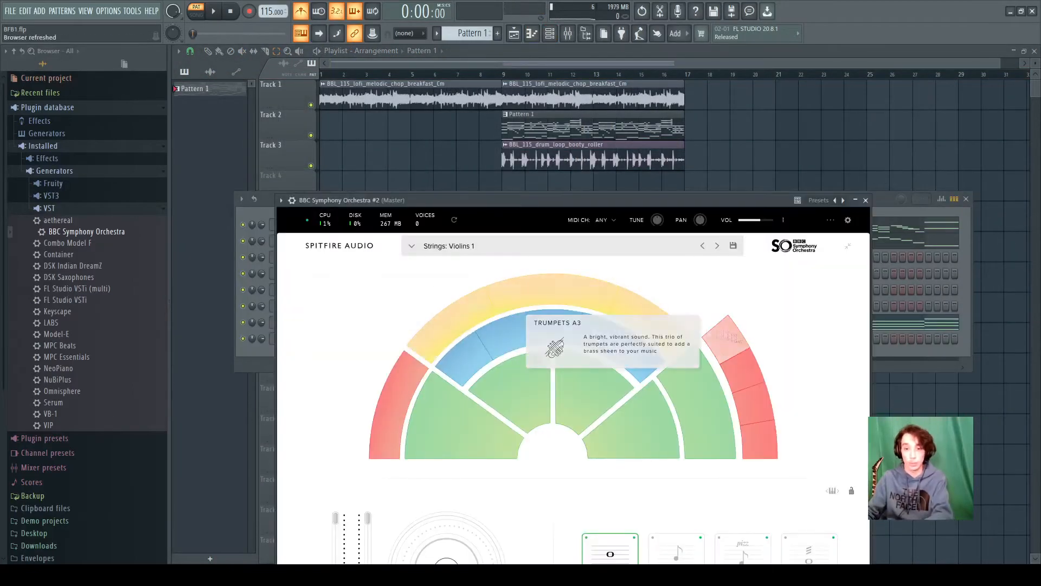
{"action": "left_click", "coordinate": [732, 331]}
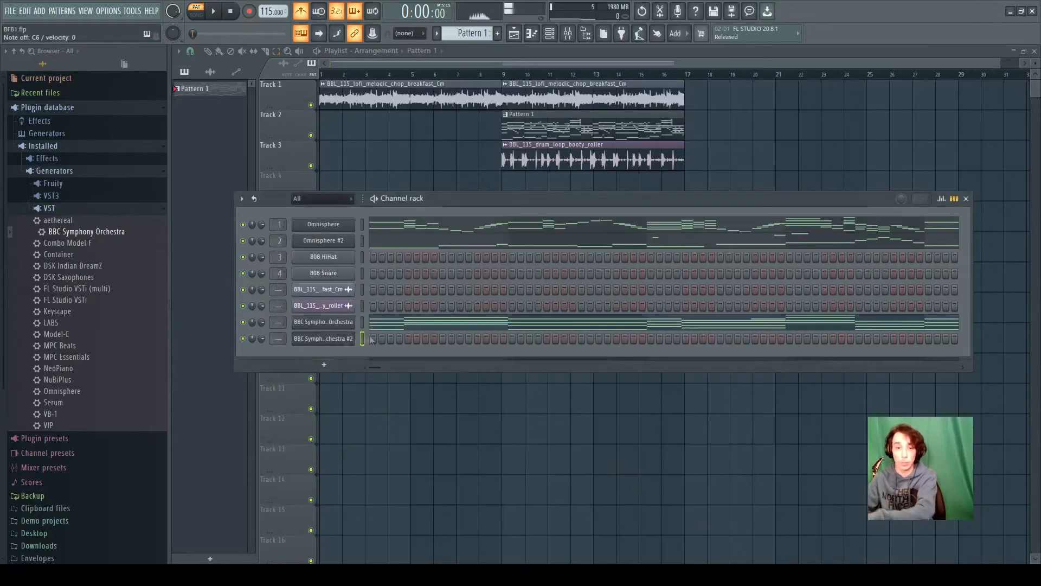
{"action": "key", "text": "F7"}
{"action": "key", "text": "ctrl+v"}
{"action": "left_click_drag", "start_coordinate": [227, 359], "coordinate": [697, 359]}
{"action": "key", "text": "ctrl+b"}
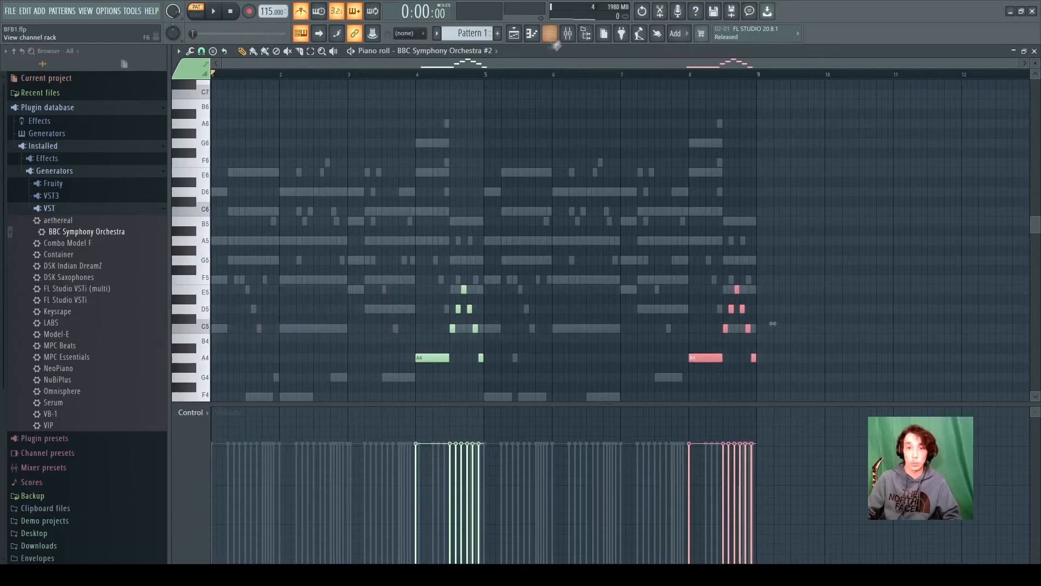
Copy a selected group of notes from one channel's piano roll into another channel and play the pattern.
{"action": "left_click", "coordinate": [550, 34]}
{"action": "left_click", "coordinate": [310, 51]}
{"action": "left_click_drag", "start_coordinate": [401, 352], "coordinate": [262, 366]}
{"action": "key", "text": "ctrl+c"}
{"action": "left_click", "coordinate": [550, 33]}
{"action": "key", "text": "ctrl+v"}
{"action": "key", "text": "space"}
Slice the stacked notes vertically at five points in the piano roll and replay from near the beginning.
{"action": "left_click", "coordinate": [299, 51]}
{"action": "scroll", "coordinate": [247, 92], "scroll_direction": "up", "scroll_amount": 3}
{"action": "left_click_drag", "start_coordinate": [291, 133], "coordinate": [292, 364]}
{"action": "left_click_drag", "start_coordinate": [354, 163], "coordinate": [355, 396]}
{"action": "scroll", "coordinate": [391, 244], "scroll_direction": "up", "scroll_amount": 4}
{"action": "left_click_drag", "start_coordinate": [383, 179], "coordinate": [386, 405]}
{"action": "scroll", "coordinate": [407, 260], "scroll_direction": "up", "scroll_amount": 4}
{"action": "left_click_drag", "start_coordinate": [426, 193], "coordinate": [430, 360]}
{"action": "left_click_drag", "start_coordinate": [302, 173], "coordinate": [315, 331]}
{"action": "left_click", "coordinate": [227, 74]}
{"action": "left_click", "coordinate": [239, 75]}
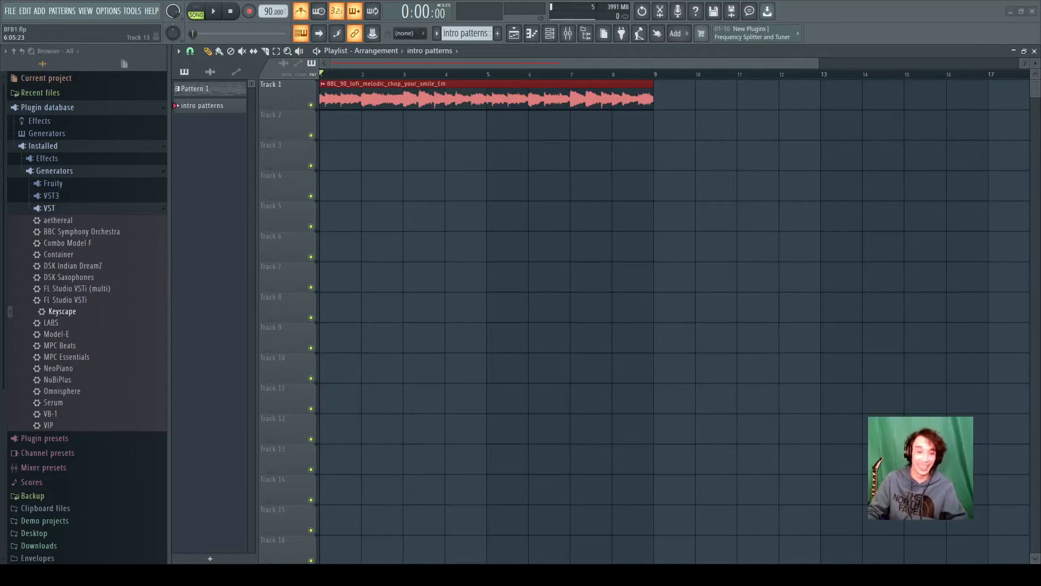
List the project's audio clips, play the BBL_90_lofi_melodic_chop_your_smile_Cm clip on Track 1, and stop playback.
{"action": "left_click", "coordinate": [209, 72]}
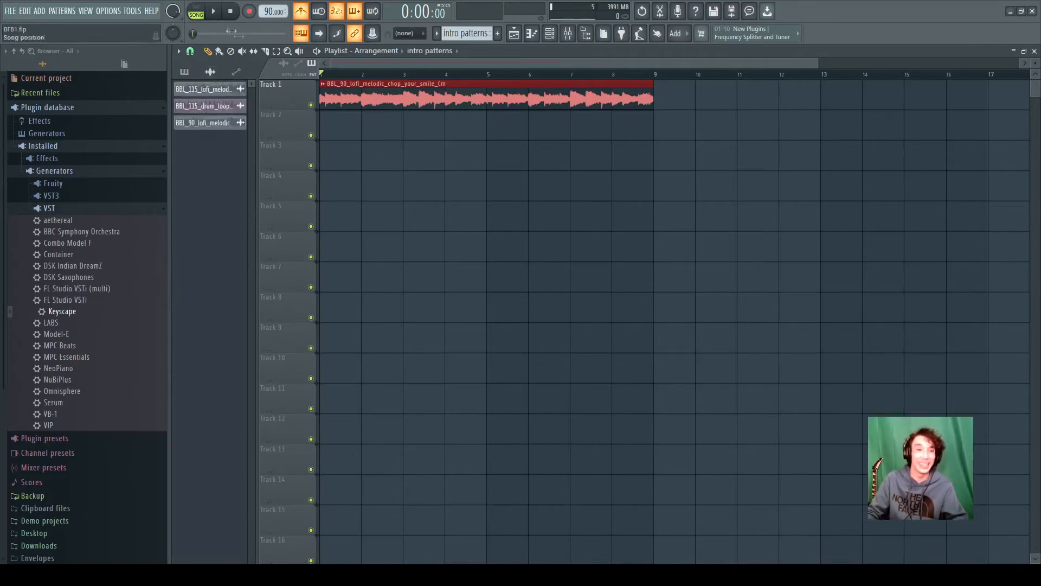
{"action": "left_click", "coordinate": [212, 13]}
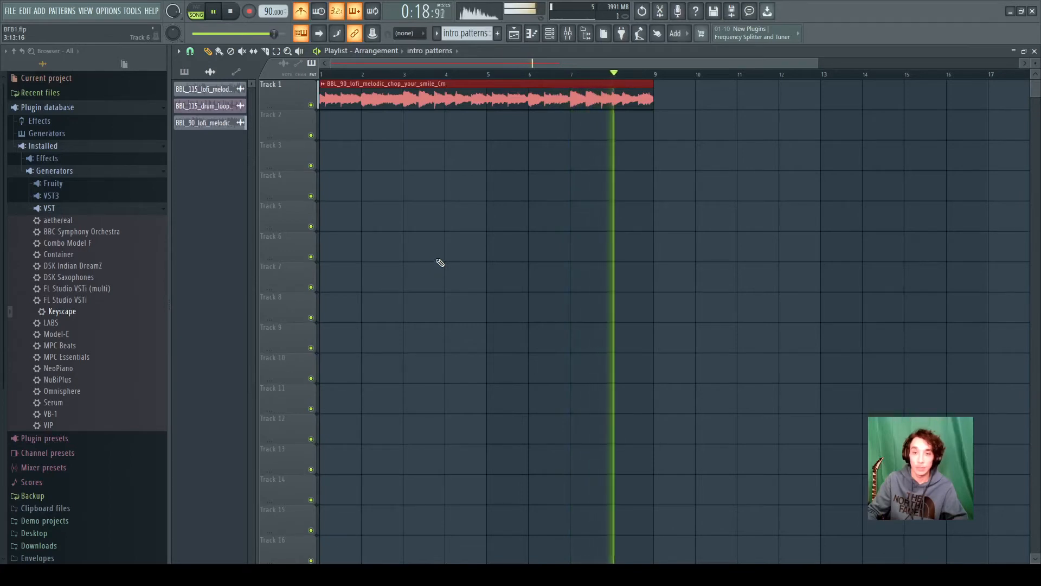
{"action": "left_click", "coordinate": [230, 11]}
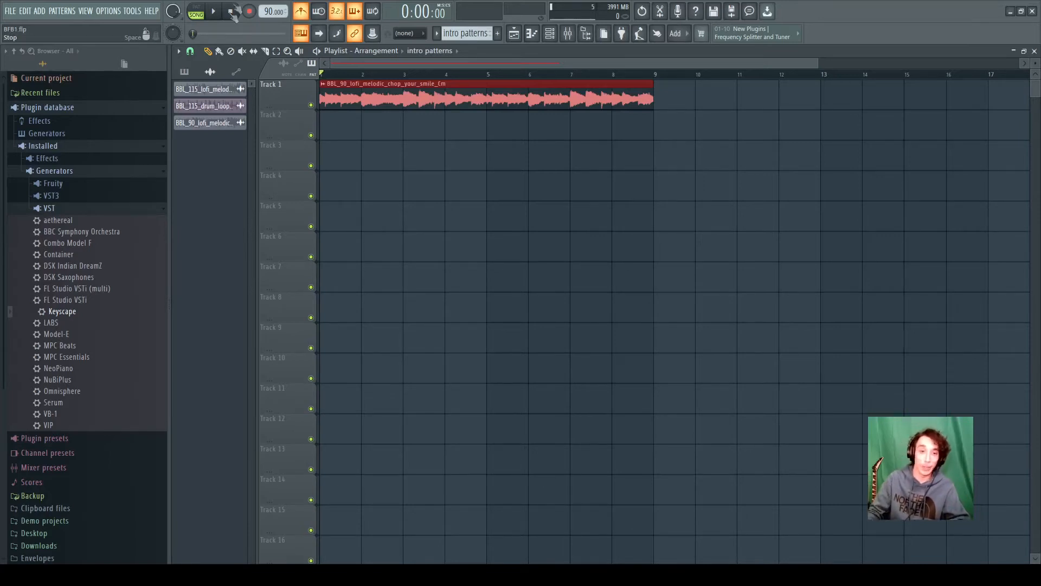
Inspect the Keyscape channel's Rhodes - Classic Mellow sound and close the instrument.
{"action": "left_click", "coordinate": [568, 37]}
{"action": "left_click", "coordinate": [252, 436]}
{"action": "left_click", "coordinate": [850, 159]}
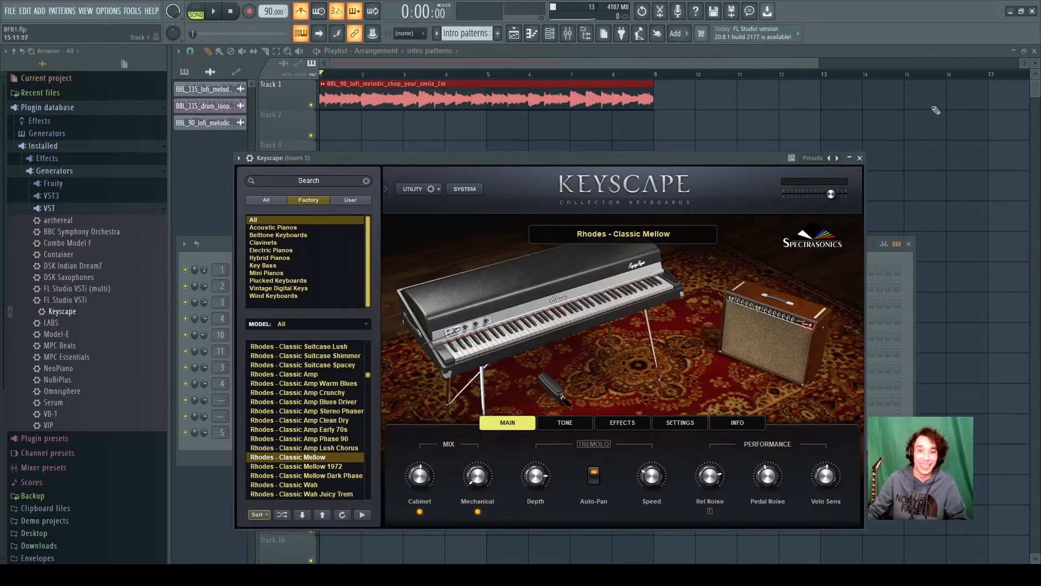
{"action": "left_click", "coordinate": [859, 158]}
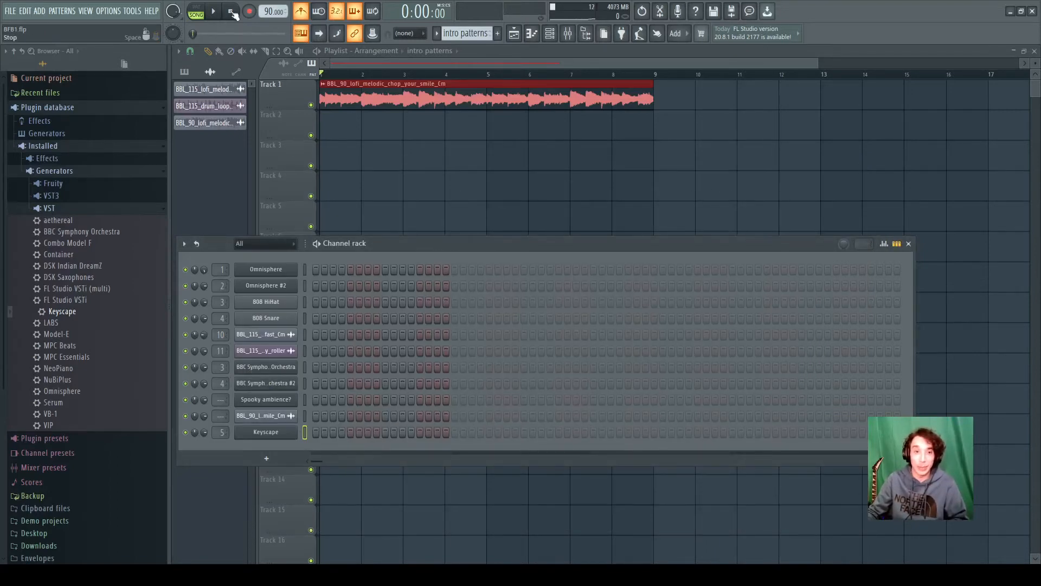
Review the Keyscape chords in the piano roll, return to the playlist and play the intro patterns with the melodic chop.
{"action": "key", "text": "F7"}
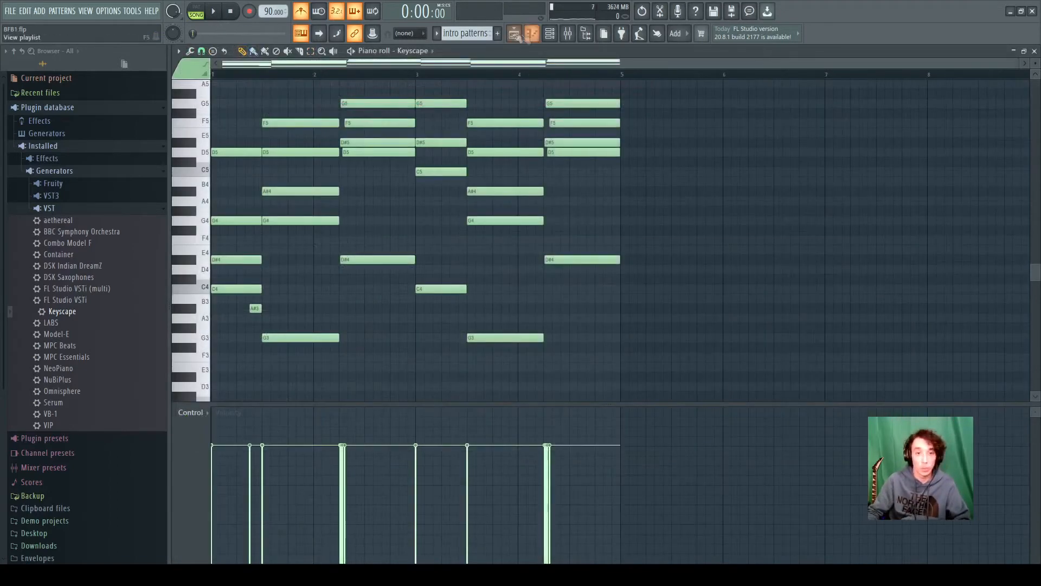
{"action": "left_click", "coordinate": [510, 34]}
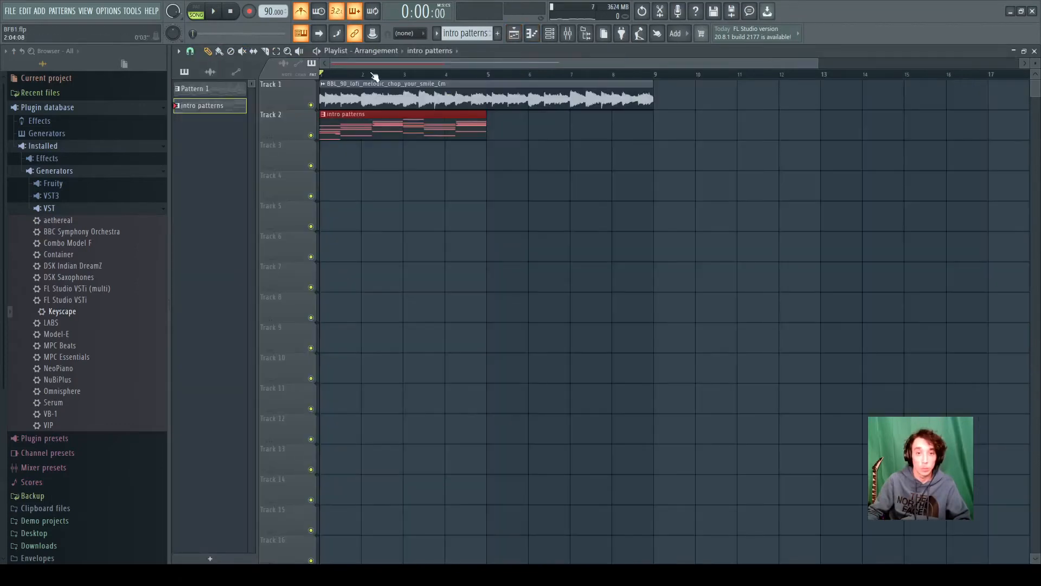
{"action": "scroll", "coordinate": [374, 75], "scroll_direction": "up", "scroll_amount": 3}
{"action": "left_click", "coordinate": [213, 12]}
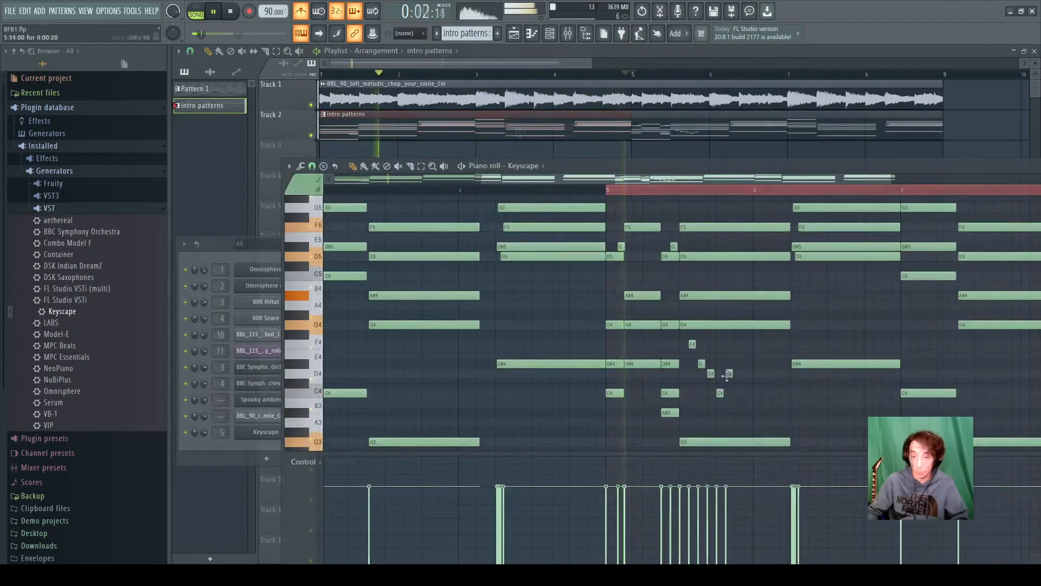
Continue the short Keyscape run at the end of bar 5 with D#4 and F4, leading to D4 in bar 6.
{"action": "left_click_drag", "start_coordinate": [738, 355], "coordinate": [739, 364]}
{"action": "left_click", "coordinate": [749, 345]}
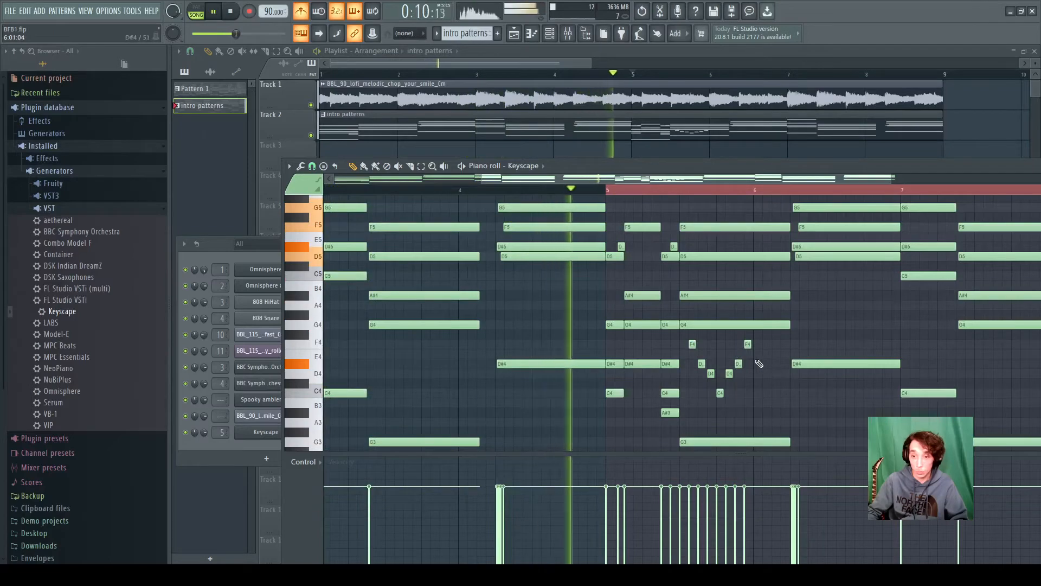
{"action": "left_click", "coordinate": [754, 374]}
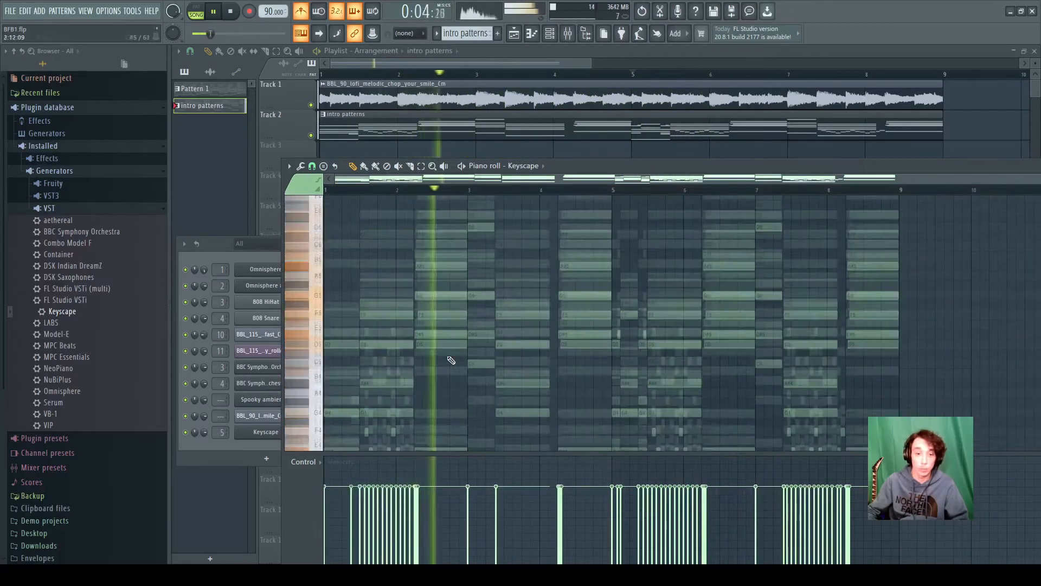
Copy the lower notes across the whole Keyscape part and paste them.
{"action": "left_click_drag", "start_coordinate": [327, 332], "coordinate": [922, 524]}
{"action": "key", "text": "ctrl+c"}
{"action": "scroll", "coordinate": [465, 367], "scroll_direction": "up", "scroll_amount": 15}
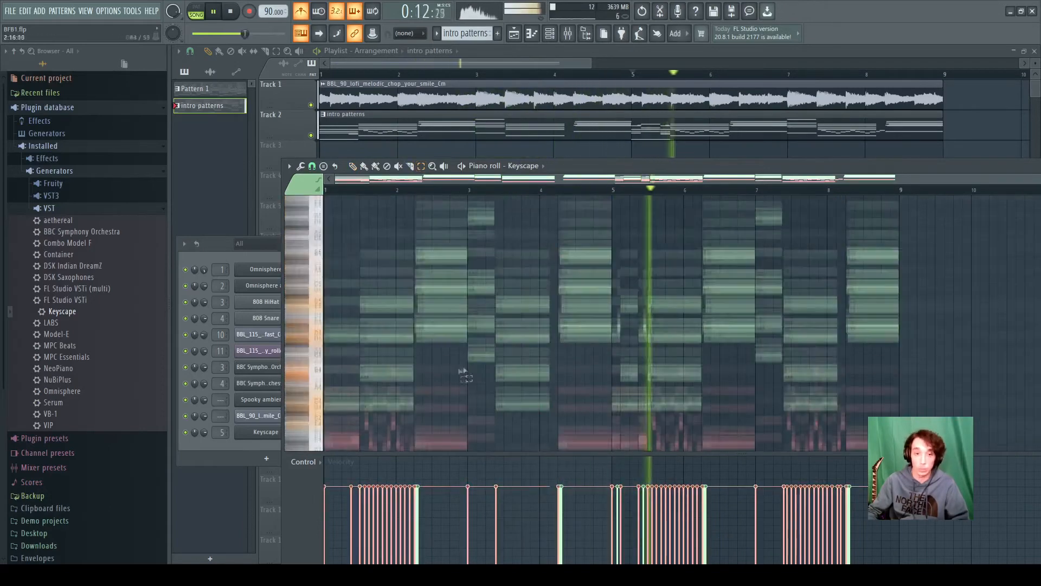
{"action": "key", "text": "ctrl+v"}
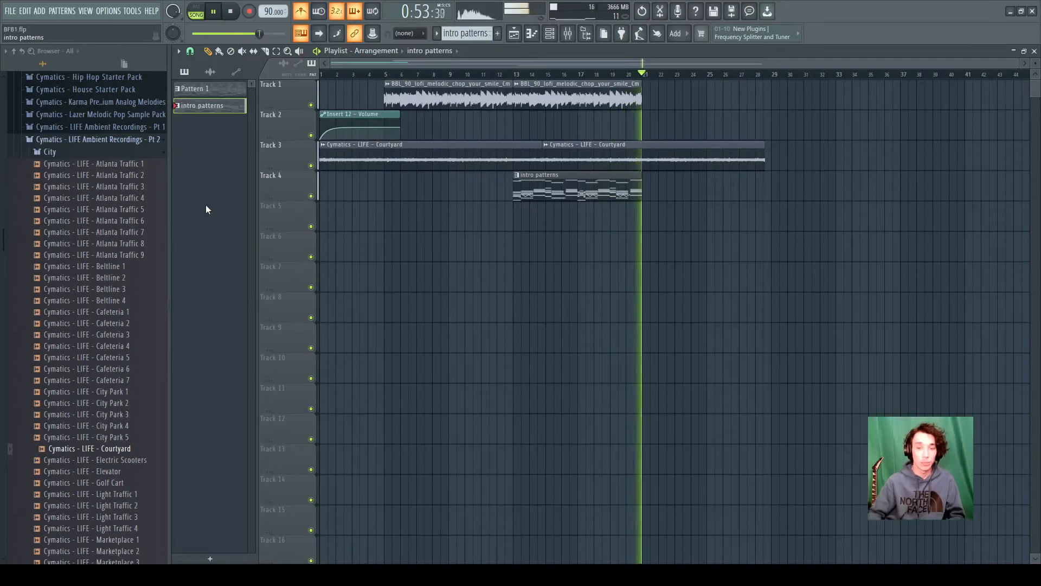
Stop playback and place the BBL_115_lofi_melodic_chop_breakfast_Cm clip on Track 1 starting at bar 21.
{"action": "left_click", "coordinate": [237, 12]}
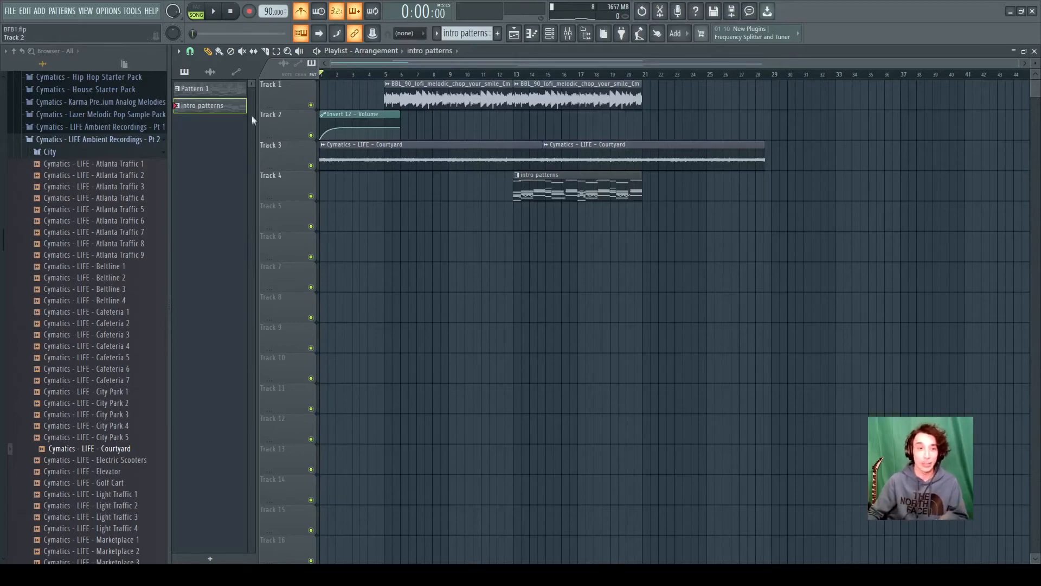
{"action": "left_click", "coordinate": [215, 71]}
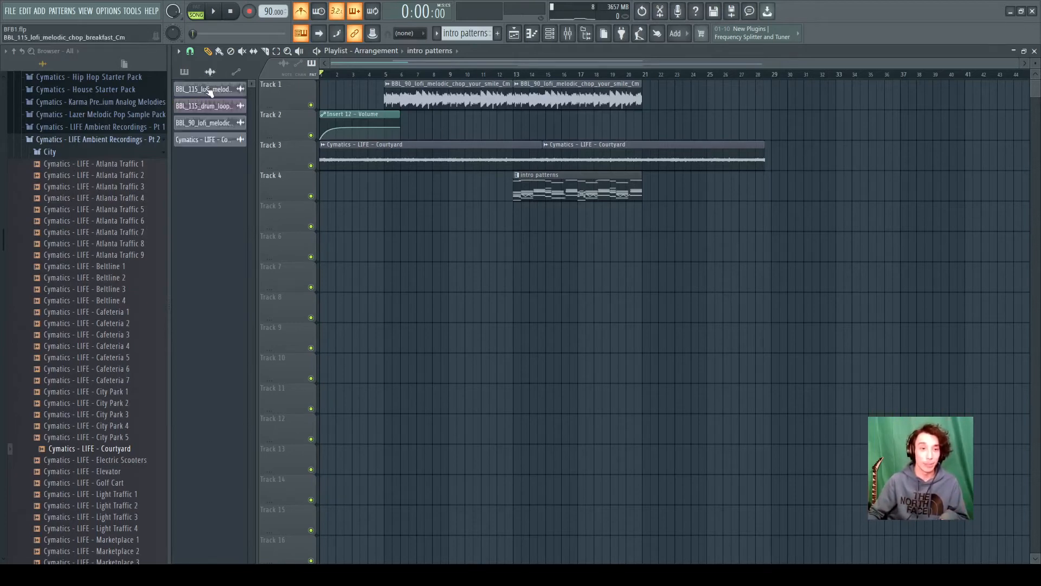
{"action": "left_click_drag", "start_coordinate": [210, 93], "coordinate": [772, 91]}
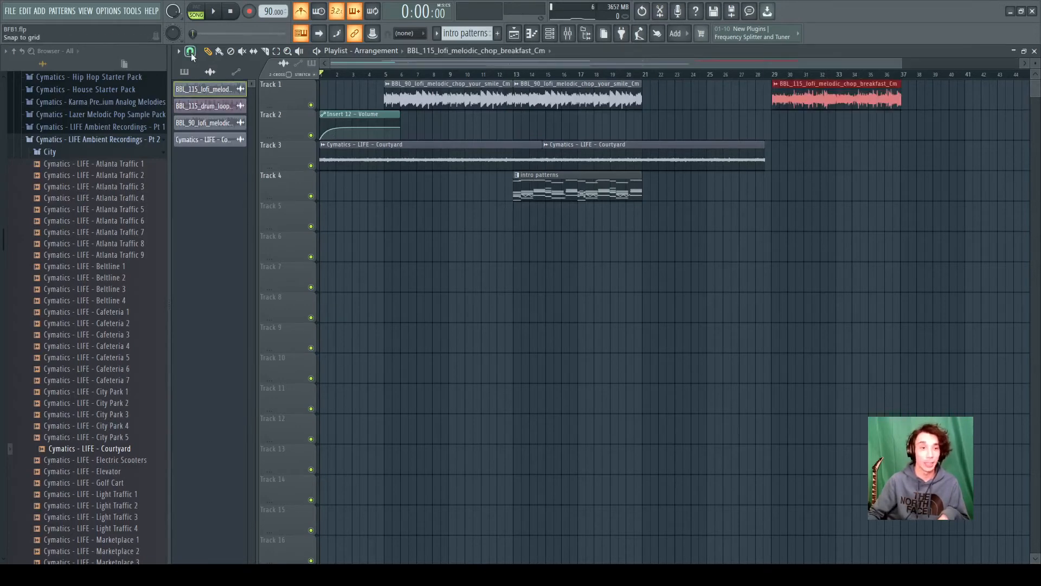
{"action": "scroll", "coordinate": [817, 75], "scroll_direction": "up", "scroll_amount": 3}
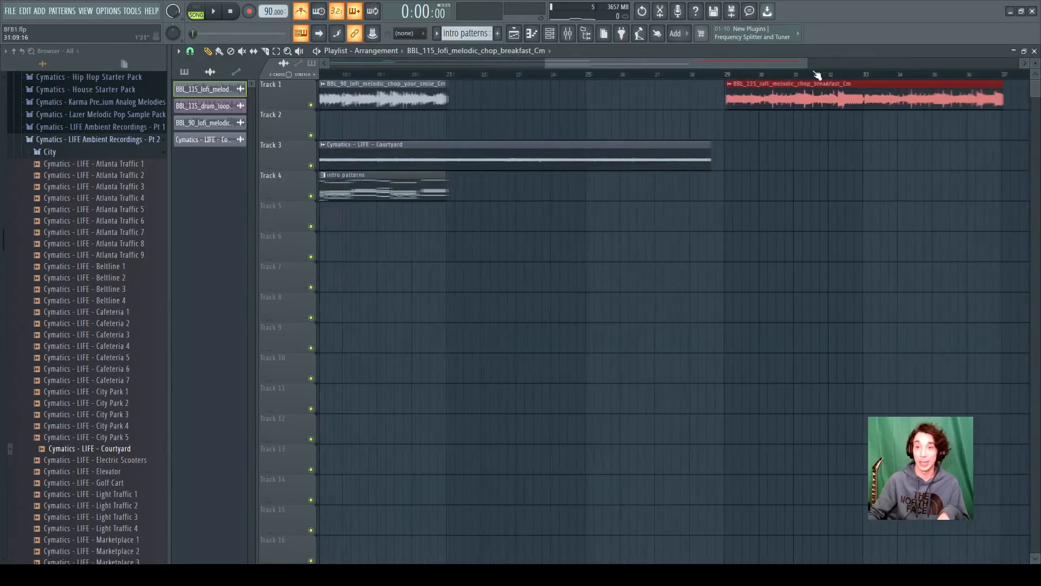
{"action": "left_click_drag", "start_coordinate": [768, 88], "coordinate": [484, 88]}
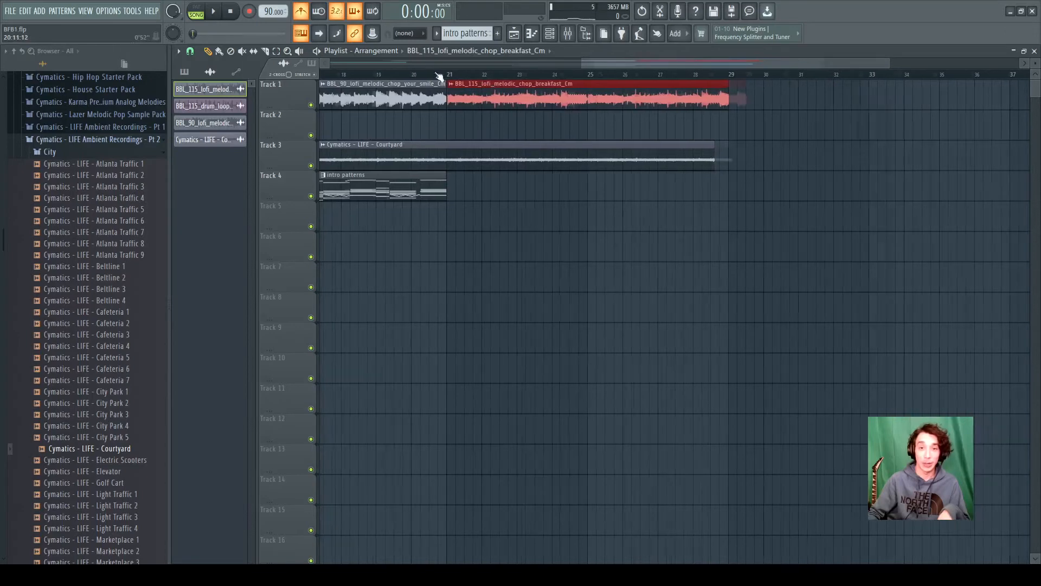
{"action": "scroll", "coordinate": [419, 64], "scroll_direction": "up", "scroll_amount": 7}
{"action": "left_click_drag", "start_coordinate": [595, 97], "coordinate": [586, 104]}
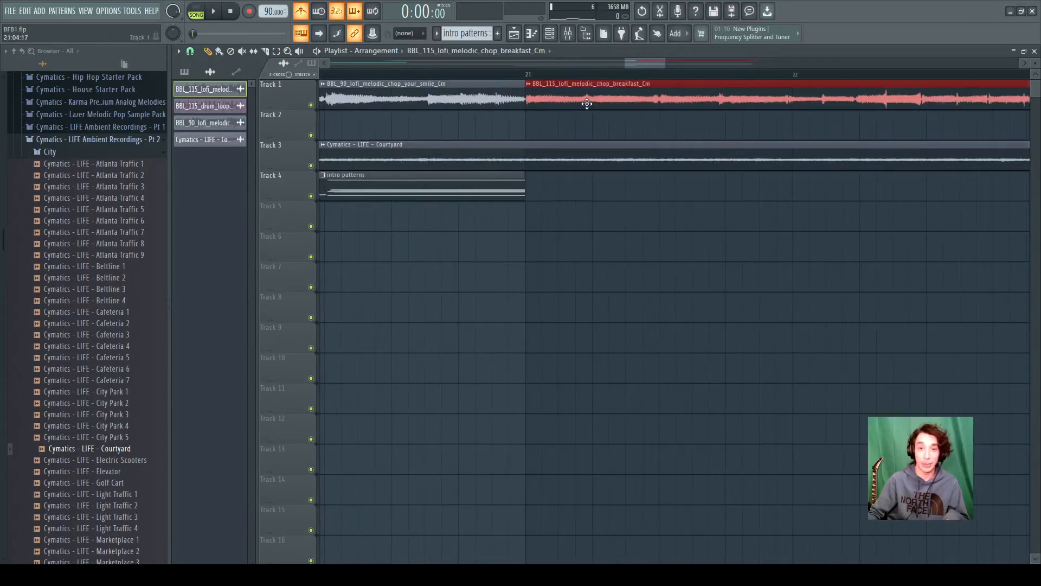
Place Pattern 1 on Track 4 at bar 21, directly after the intro patterns, and play the arrangement.
{"action": "left_click", "coordinate": [184, 72]}
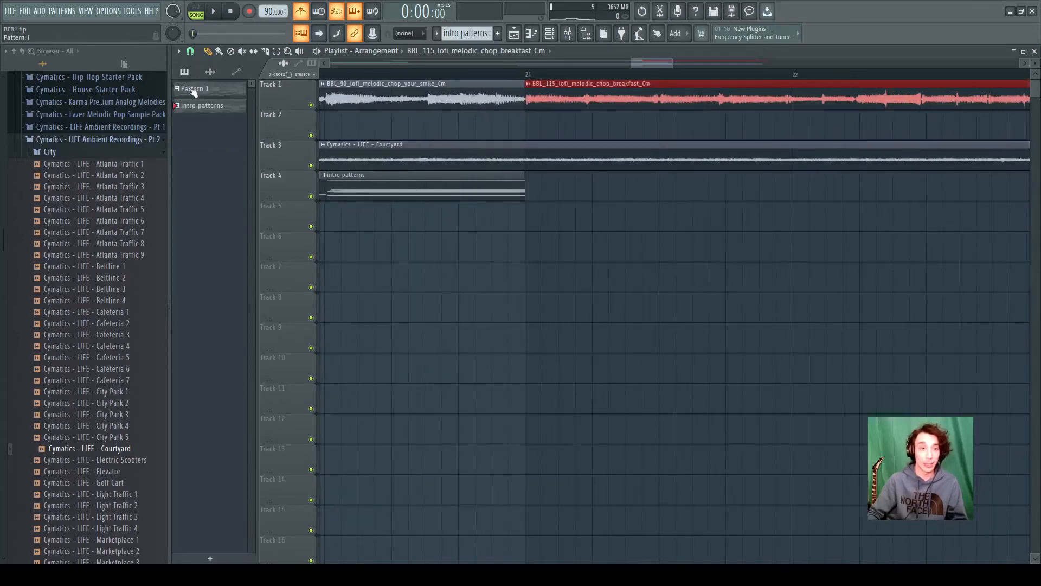
{"action": "left_click", "coordinate": [193, 89]}
{"action": "scroll", "coordinate": [469, 125], "scroll_direction": "left", "scroll_amount": 2}
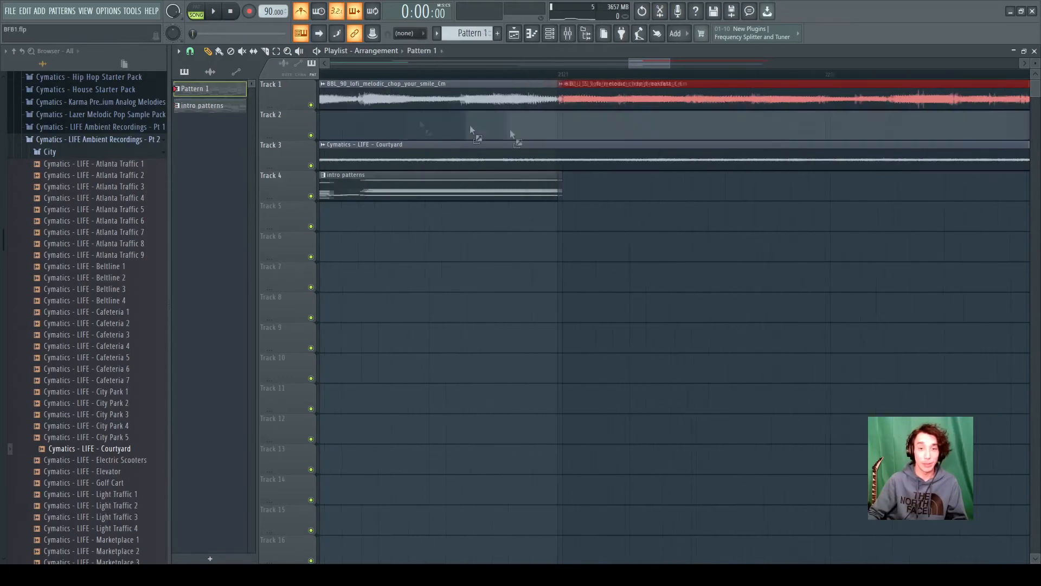
{"action": "left_click", "coordinate": [573, 189]}
{"action": "scroll", "coordinate": [573, 194], "scroll_direction": "down", "scroll_amount": 8}
{"action": "key", "text": "space"}
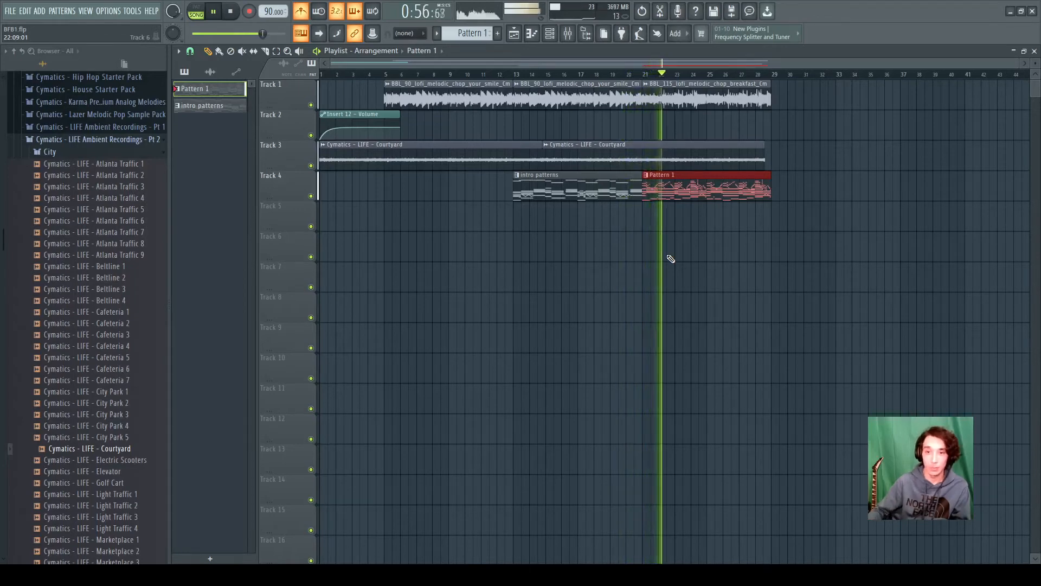
Stop playback and inspect the BBL_75_vocal_female_just_us_C#m and BBL_75_drum_loop_minimal_hop samples among the project's audio clips.
{"action": "left_click", "coordinate": [234, 12]}
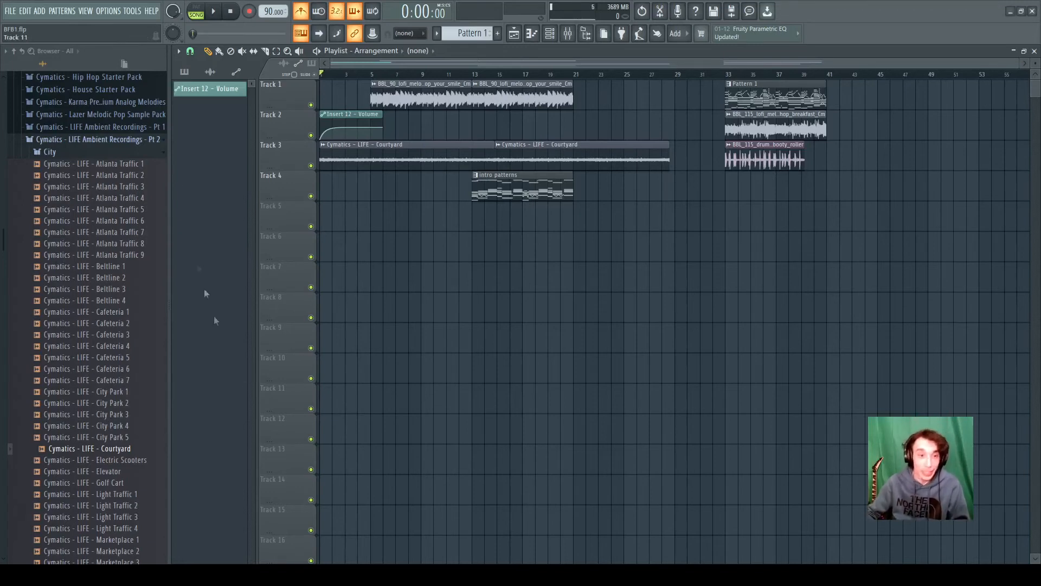
{"action": "left_click", "coordinate": [211, 72]}
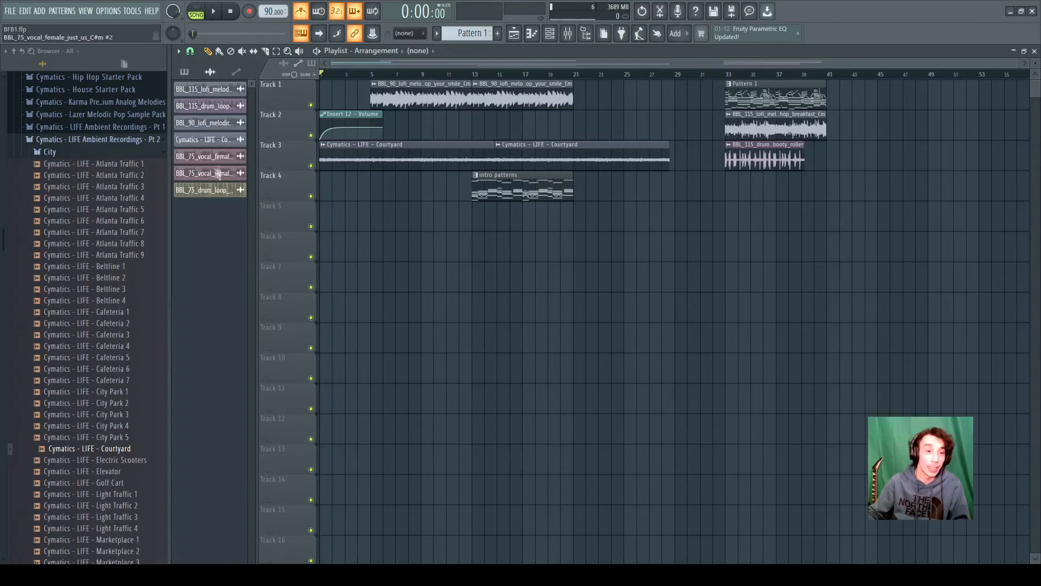
{"action": "left_click", "coordinate": [209, 156]}
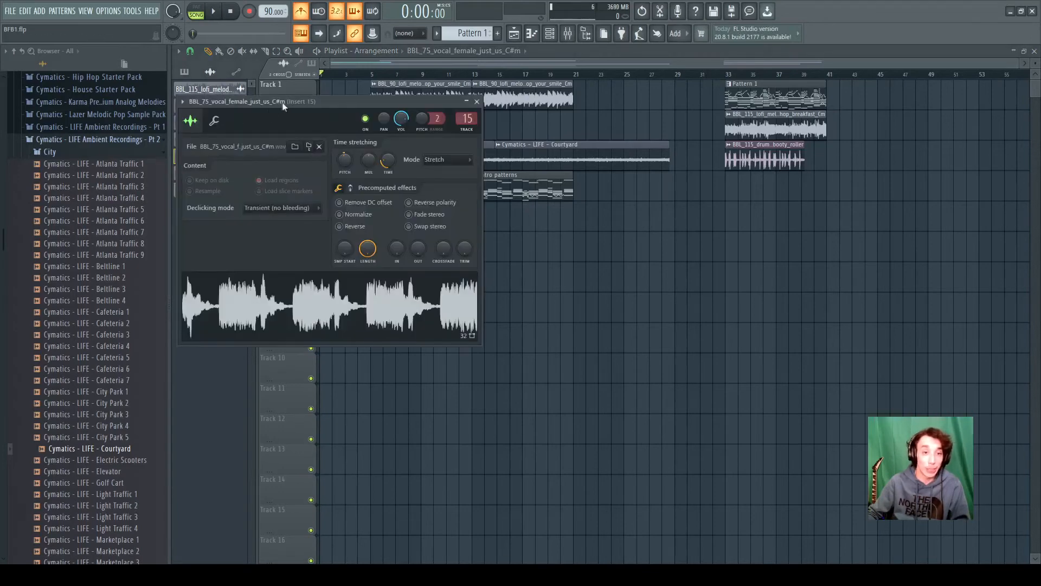
{"action": "left_click_drag", "start_coordinate": [334, 99], "coordinate": [522, 105]}
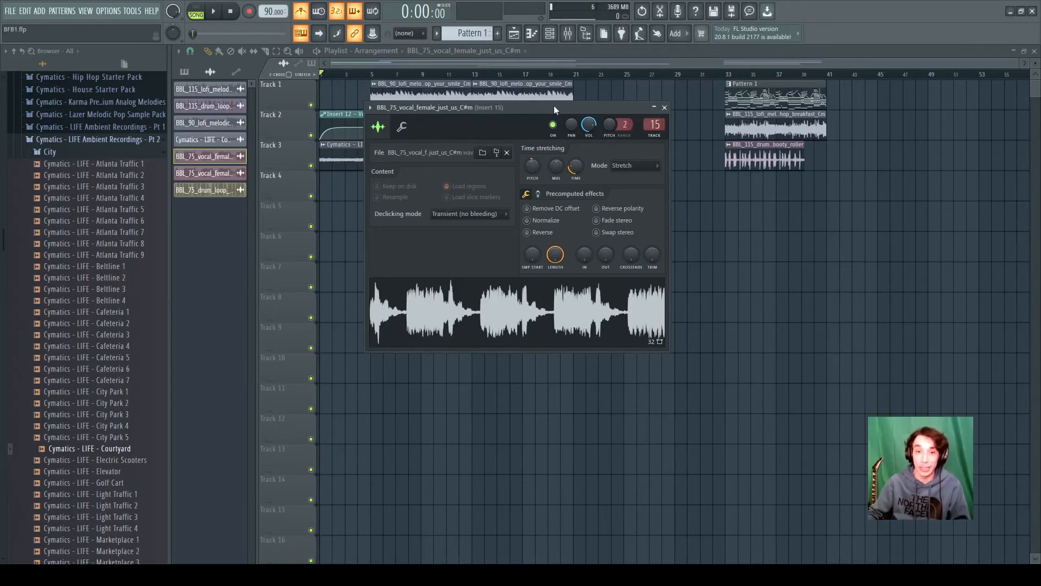
{"action": "left_click", "coordinate": [665, 107]}
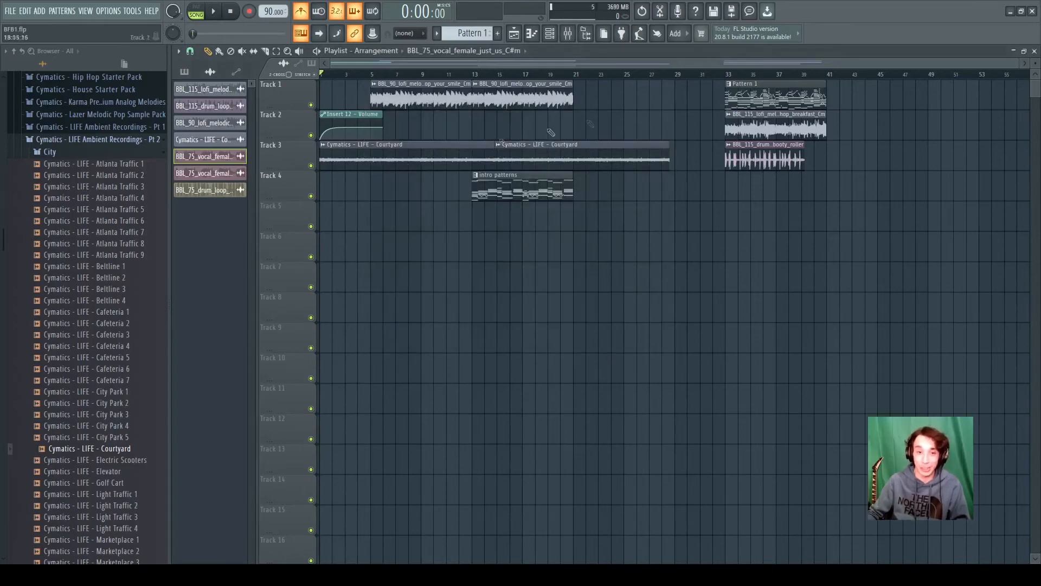
{"action": "left_click", "coordinate": [205, 156]}
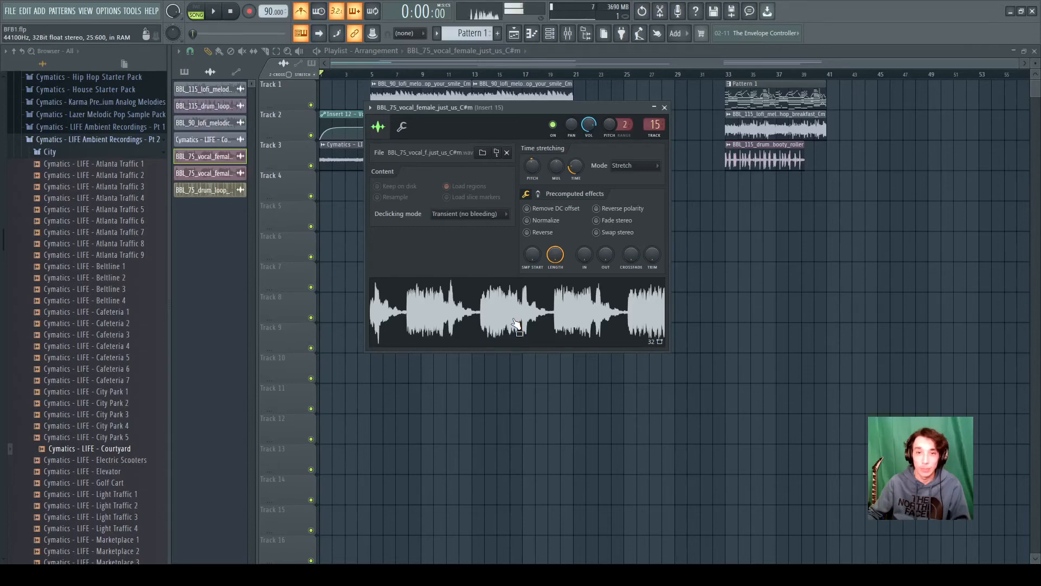
{"action": "left_click", "coordinate": [664, 107]}
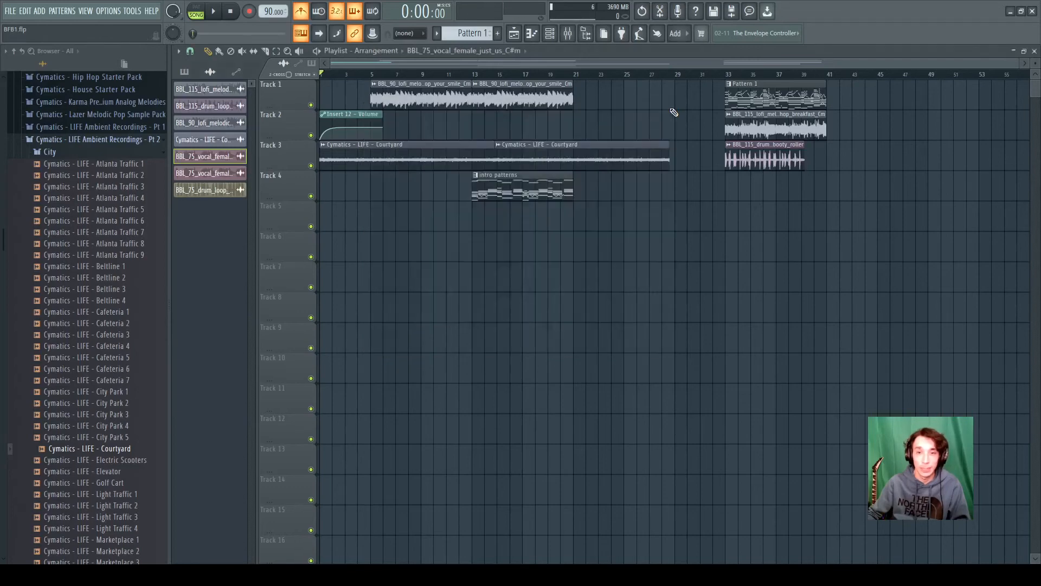
{"action": "left_click", "coordinate": [204, 190]}
{"action": "double_click", "coordinate": [210, 192]}
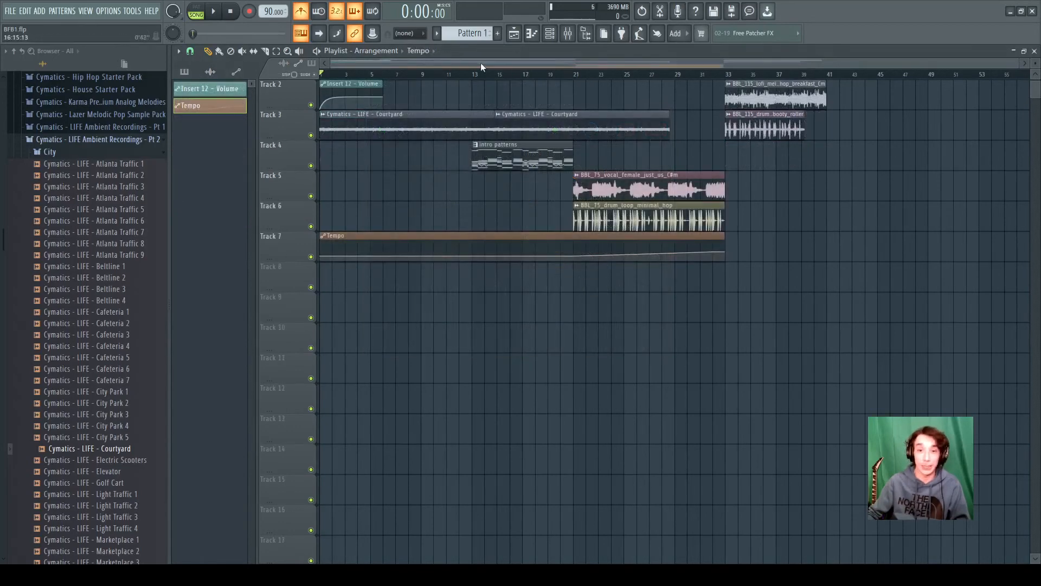
Play the arrangement from about bar 18 through the vocal and tempo ramp section, and stop at about bar 33.
{"action": "key", "text": "space"}
{"action": "left_click", "coordinate": [537, 76]}
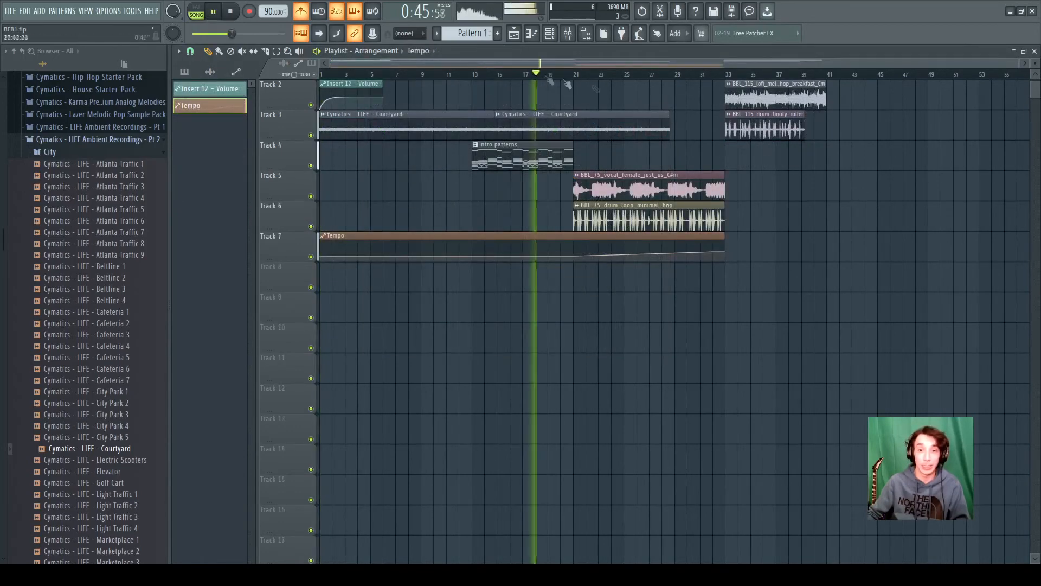
{"action": "left_click", "coordinate": [187, 73]}
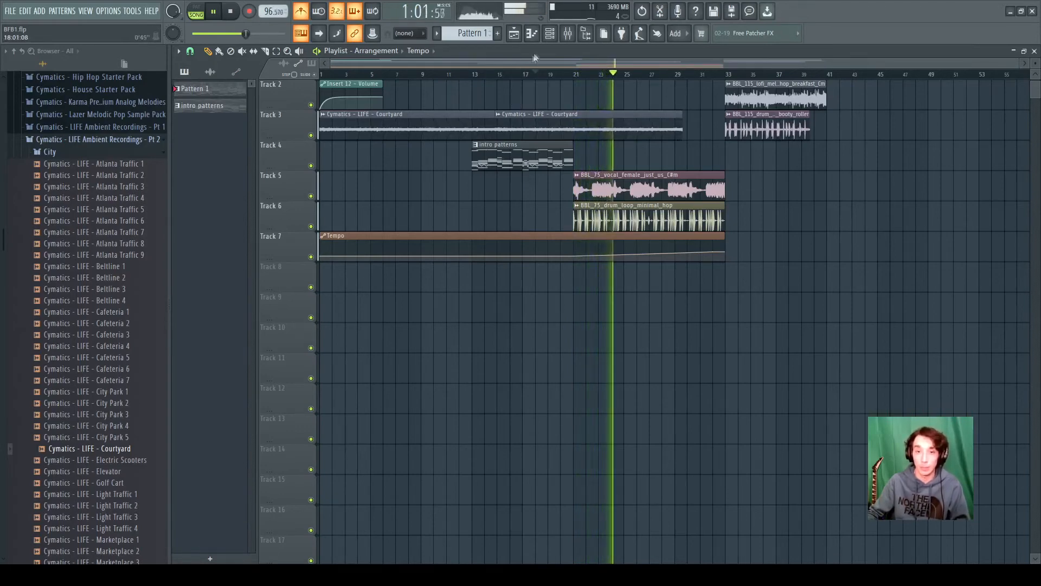
{"action": "scroll", "coordinate": [491, 109], "scroll_direction": "up", "scroll_amount": 1}
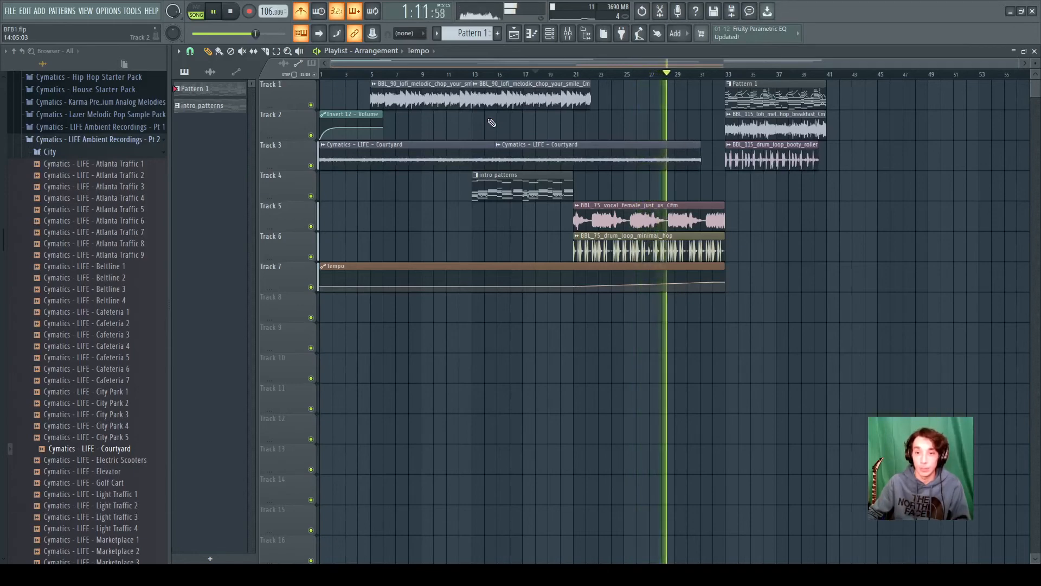
{"action": "left_click_drag", "start_coordinate": [471, 59], "coordinate": [630, 56]}
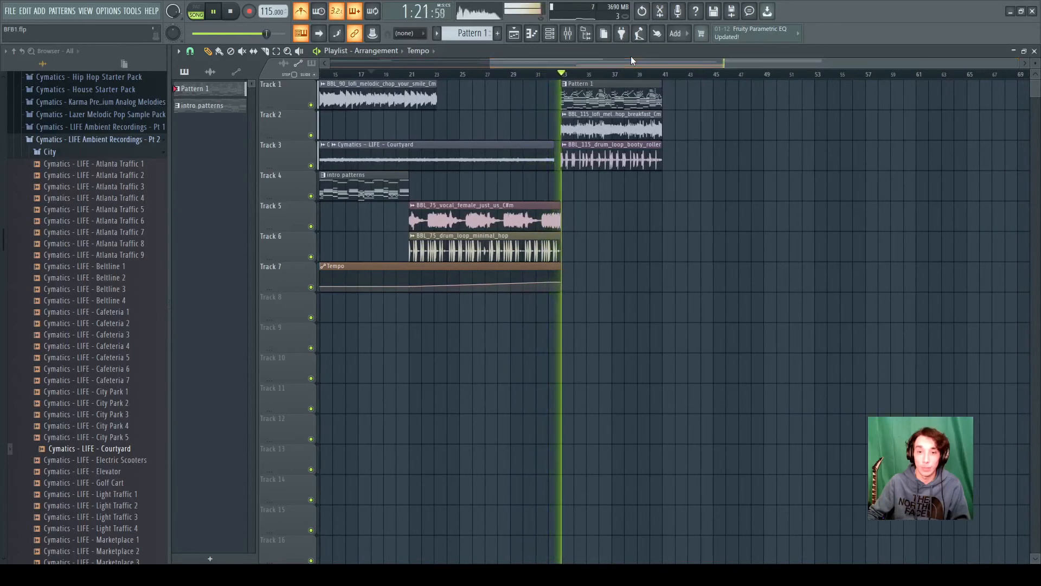
{"action": "left_click", "coordinate": [242, 16]}
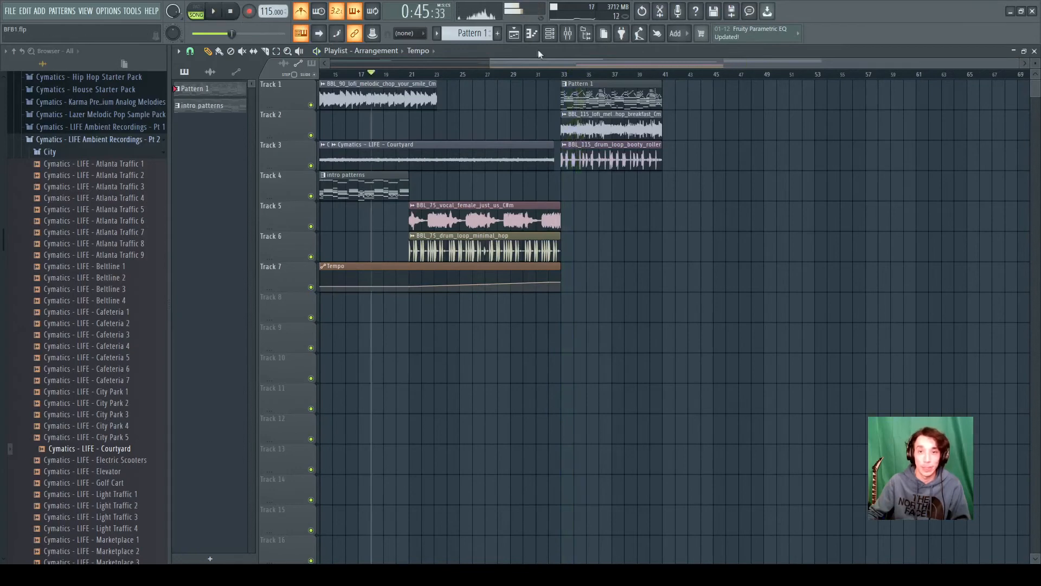
In the Bridge pattern's Keyscape part, delete the notes after the opening phrase and duplicate that phrase across the following bars.
{"action": "left_click_drag", "start_coordinate": [534, 59], "coordinate": [368, 69]}
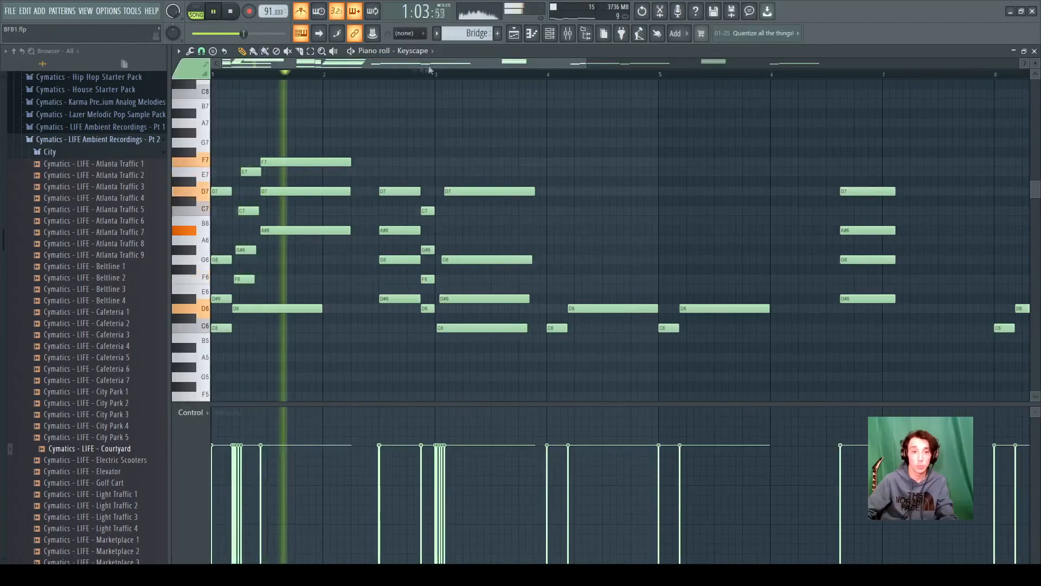
{"action": "scroll", "coordinate": [286, 74], "scroll_direction": "down", "scroll_amount": 4}
{"action": "scroll", "coordinate": [368, 291], "scroll_direction": "down", "scroll_amount": 4}
{"action": "left_click_drag", "start_coordinate": [367, 291], "coordinate": [878, 60]}
{"action": "key", "text": "Delete"}
{"action": "scroll", "coordinate": [414, 121], "scroll_direction": "down", "scroll_amount": 1}
{"action": "key", "text": "ctrl+b"}
{"action": "key", "text": "ctrl+b"}
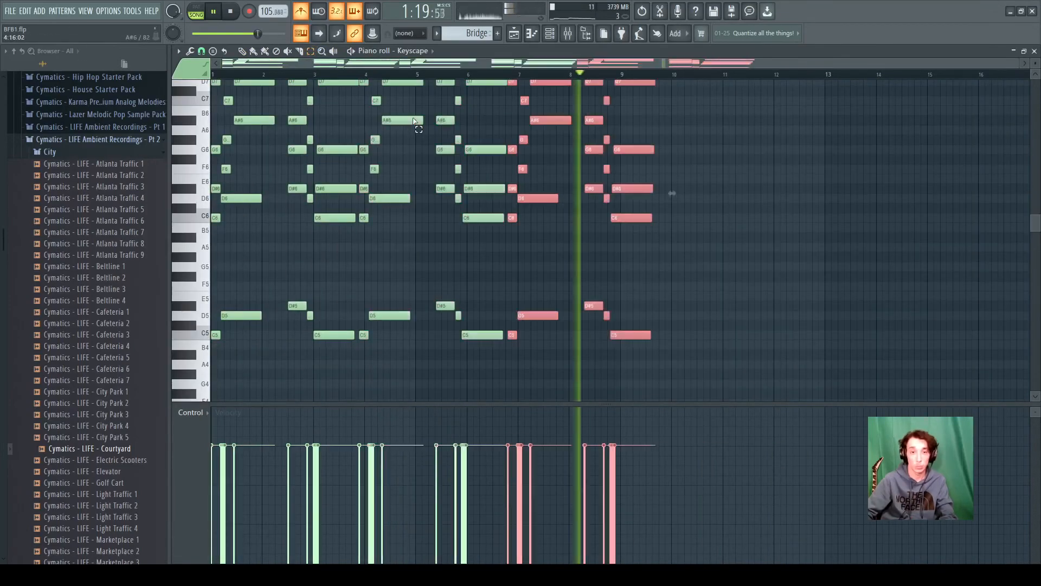
Cut the Bridge Keyscape part back to its first two bars, removing the held chord at bar 3 and everything after it.
{"action": "scroll", "coordinate": [358, 176], "scroll_direction": "up", "scroll_amount": 3}
{"action": "scroll", "coordinate": [265, 80], "scroll_direction": "up", "scroll_amount": 5}
{"action": "scroll", "coordinate": [351, 81], "scroll_direction": "up", "scroll_amount": 2}
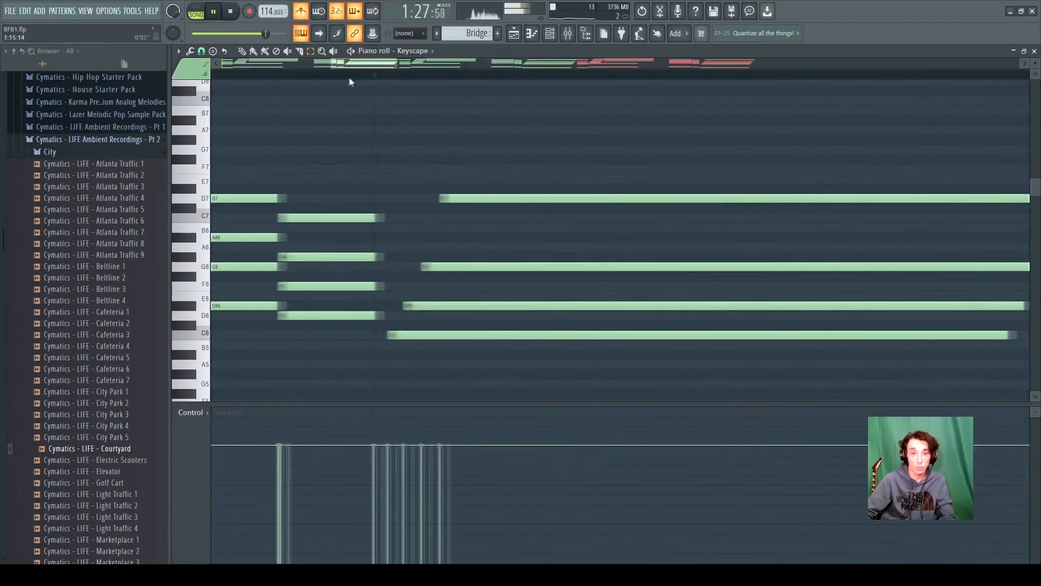
{"action": "scroll", "coordinate": [350, 82], "scroll_direction": "down", "scroll_amount": 6}
{"action": "scroll", "coordinate": [361, 299], "scroll_direction": "down", "scroll_amount": 4}
{"action": "scroll", "coordinate": [360, 298], "scroll_direction": "up", "scroll_amount": 4}
{"action": "key", "text": "Delete"}
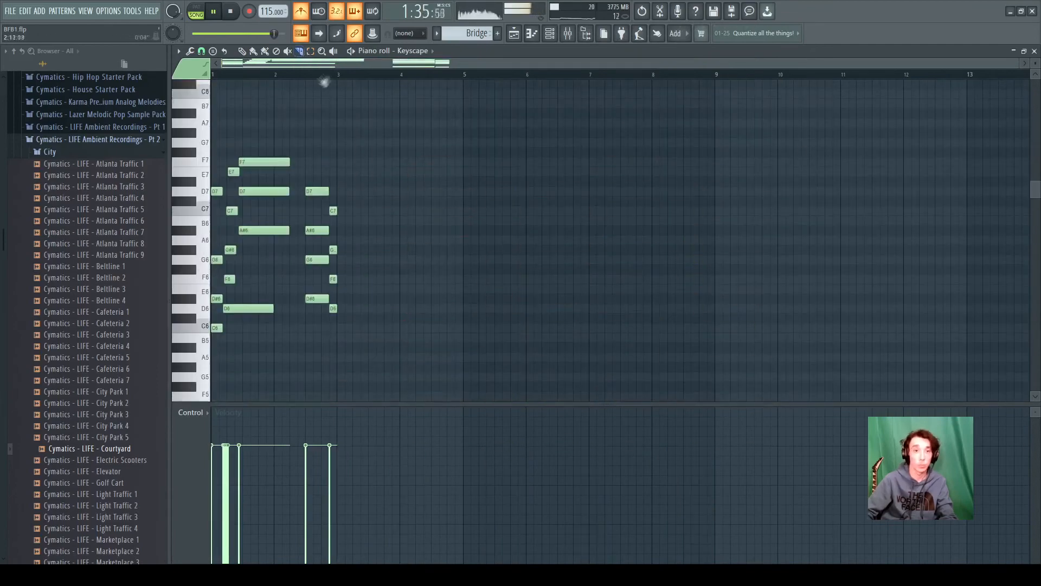
Duplicate the two-bar Keyscape phrase until it fills bars 1 to 8 of the Bridge pattern.
{"action": "scroll", "coordinate": [516, 82], "scroll_direction": "up", "scroll_amount": 4}
{"action": "scroll", "coordinate": [516, 82], "scroll_direction": "down", "scroll_amount": 2}
{"action": "scroll", "coordinate": [510, 378], "scroll_direction": "up", "scroll_amount": 2}
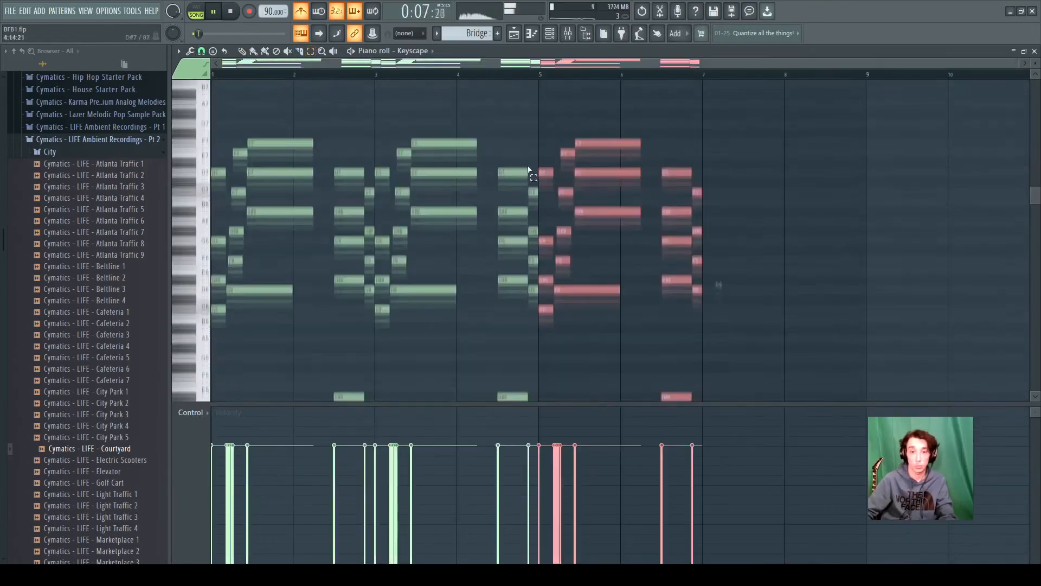
{"action": "scroll", "coordinate": [528, 170], "scroll_direction": "down", "scroll_amount": 3}
{"action": "scroll", "coordinate": [511, 87], "scroll_direction": "up", "scroll_amount": 4}
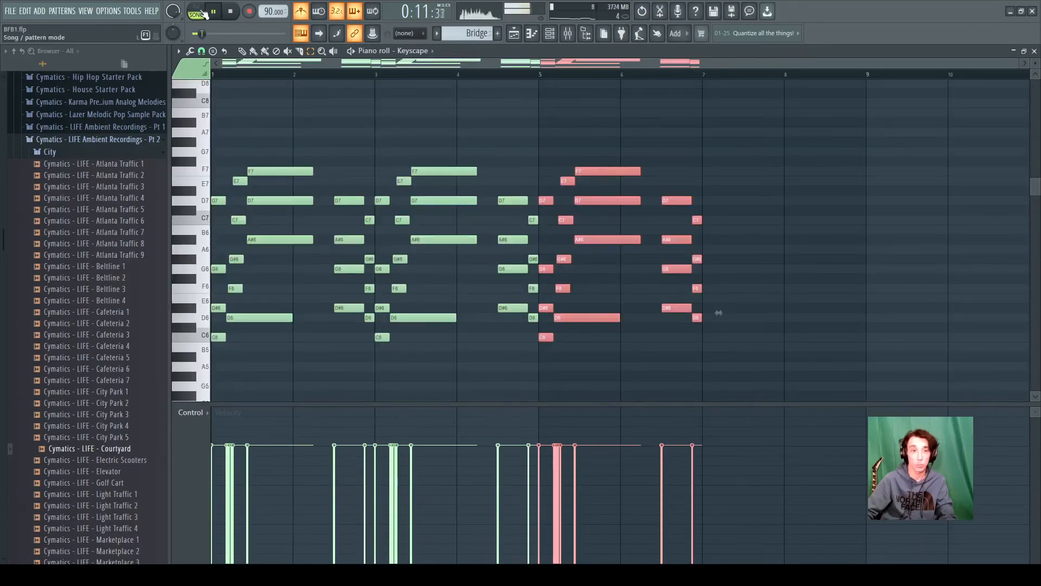
{"action": "key", "text": "ctrl+b"}
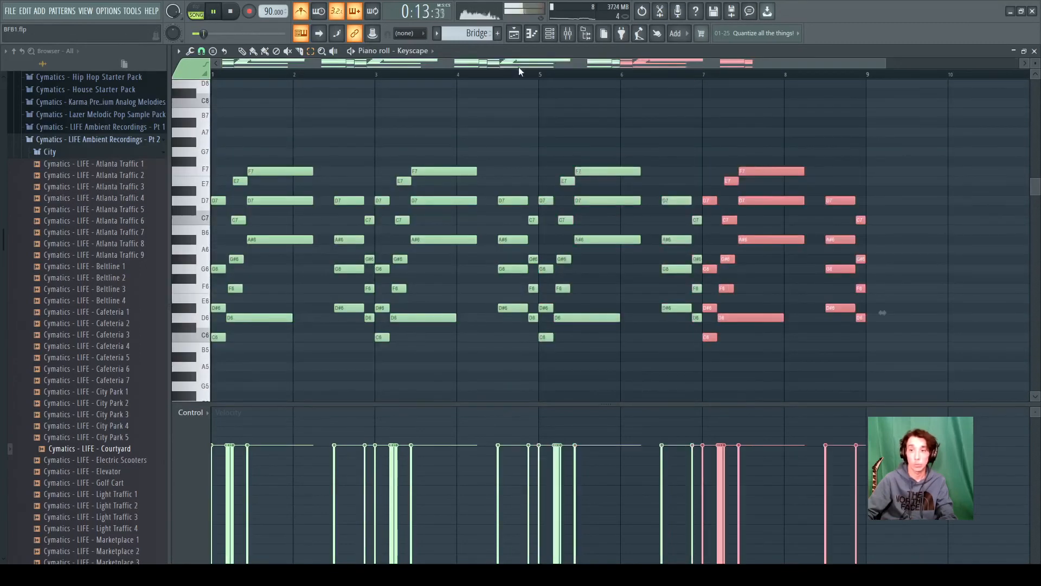
Try repeating the Bridge clip directly after itself on Track 8 of the playlist, and undo the copy.
{"action": "left_click", "coordinate": [515, 34]}
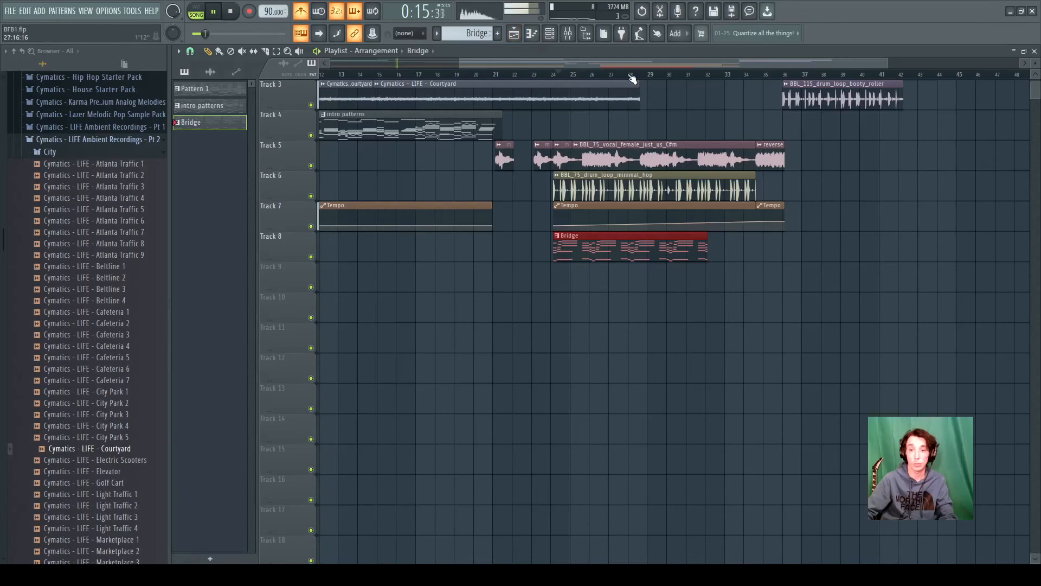
{"action": "key", "text": "ctrl+b"}
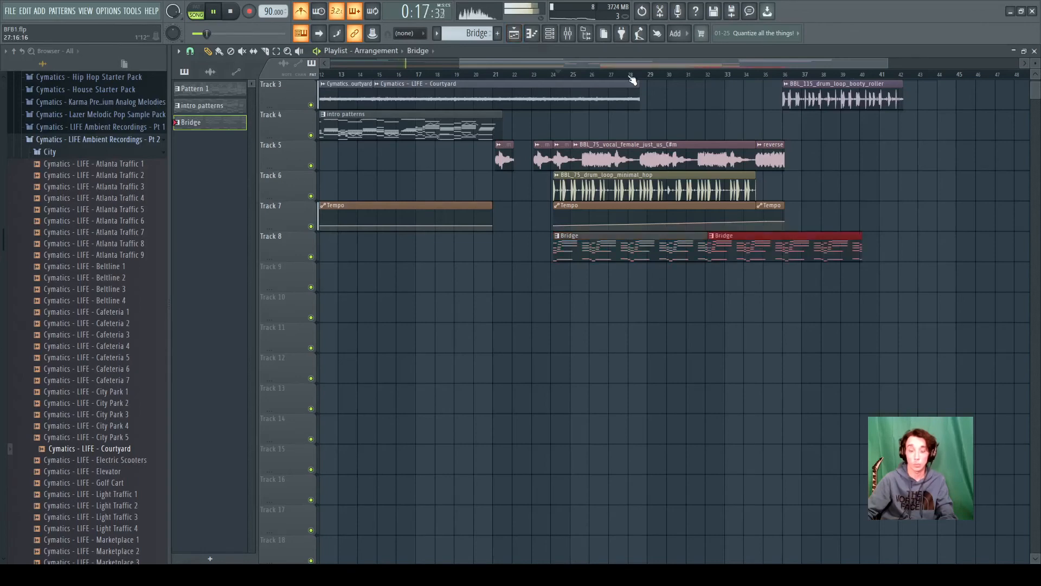
{"action": "key", "text": "ctrl+z"}
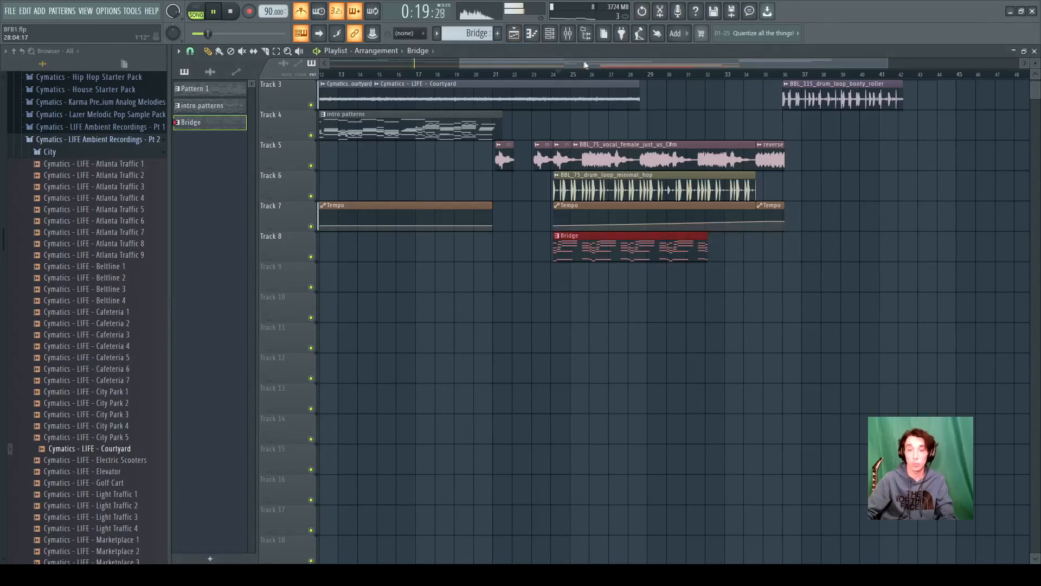
Reopen the Bridge pattern's Keyscape notes and delete both the upper and lower notes from bar 5 to bar 8.
{"action": "left_click", "coordinate": [550, 37]}
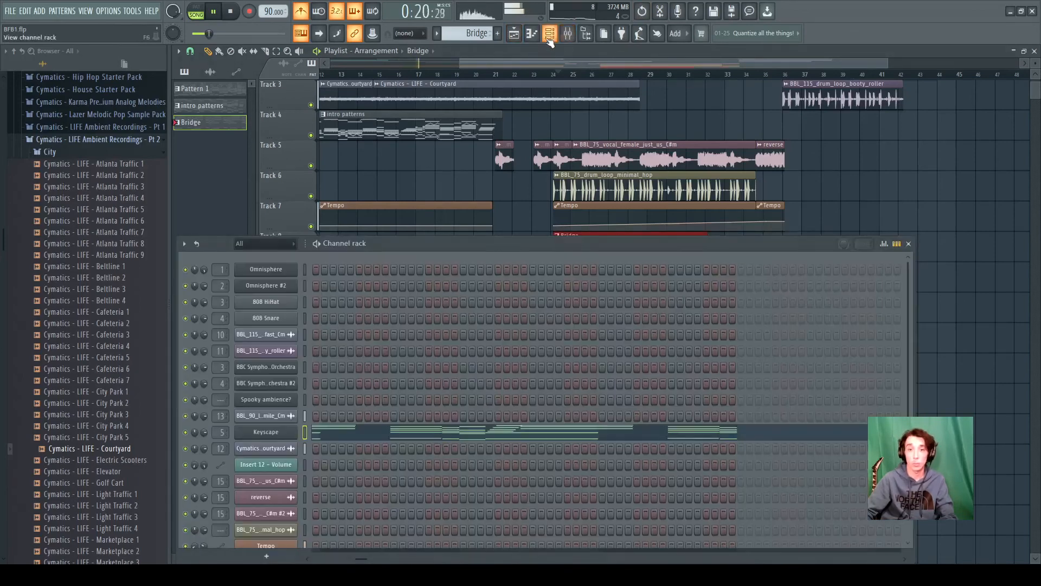
{"action": "left_click", "coordinate": [560, 430]}
{"action": "left_click_drag", "start_coordinate": [771, 357], "coordinate": [486, 147]}
{"action": "key", "text": "Delete"}
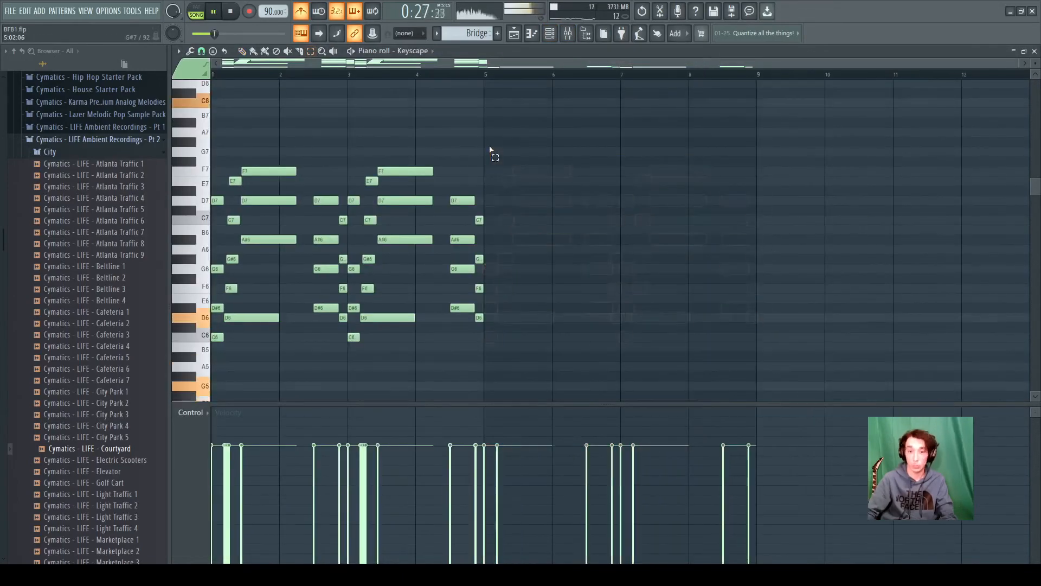
{"action": "left_click_drag", "start_coordinate": [586, 404], "coordinate": [585, 512]}
{"action": "scroll", "coordinate": [678, 380], "scroll_direction": "down", "scroll_amount": 5}
{"action": "left_click_drag", "start_coordinate": [775, 341], "coordinate": [487, 222]}
{"action": "key", "text": "Delete"}
Select the remaining four bars of Keyscape notes, duplicate them repeatedly and undo the last copy.
{"action": "scroll", "coordinate": [524, 260], "scroll_direction": "up", "scroll_amount": 3}
{"action": "left_click_drag", "start_coordinate": [530, 423], "coordinate": [212, 82]}
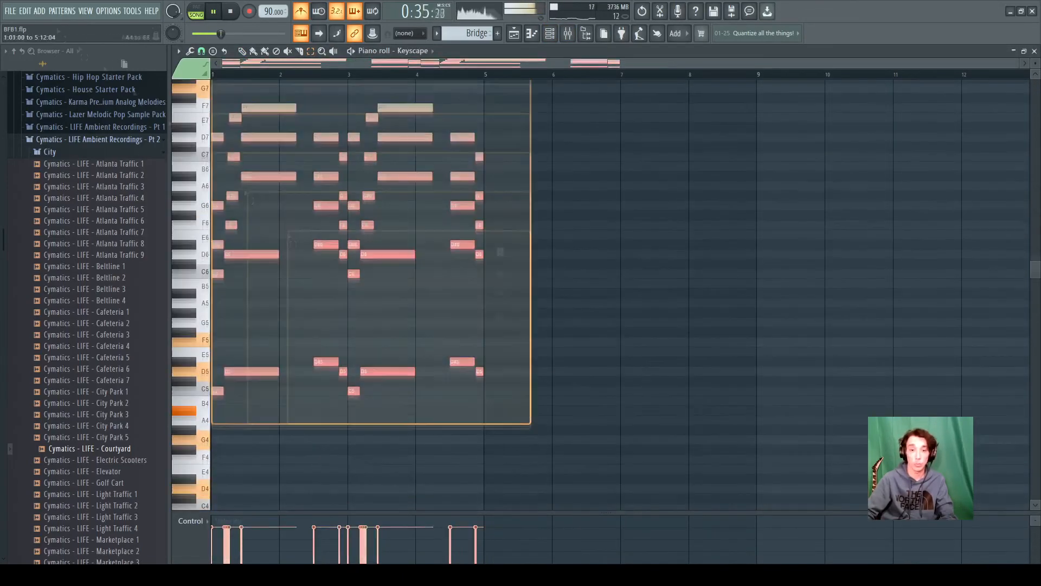
{"action": "scroll", "coordinate": [500, 249], "scroll_direction": "up", "scroll_amount": 1}
{"action": "key", "text": "ctrl+b"}
{"action": "key", "text": "ctrl+b"}
{"action": "key", "text": "ctrl+b"}
{"action": "key", "text": "ctrl+b"}
{"action": "key", "text": "ctrl+z"}
Return to the playlist, play the full arrangement from the start and stop it at about bar 59.
{"action": "left_click", "coordinate": [550, 34]}
{"action": "left_click", "coordinate": [514, 33]}
{"action": "left_click", "coordinate": [515, 34]}
{"action": "left_click", "coordinate": [553, 119], "text": "ctrl"}
{"action": "left_click_drag", "start_coordinate": [803, 63], "coordinate": [605, 77]}
{"action": "scroll", "coordinate": [604, 76], "scroll_direction": "down", "scroll_amount": 3}
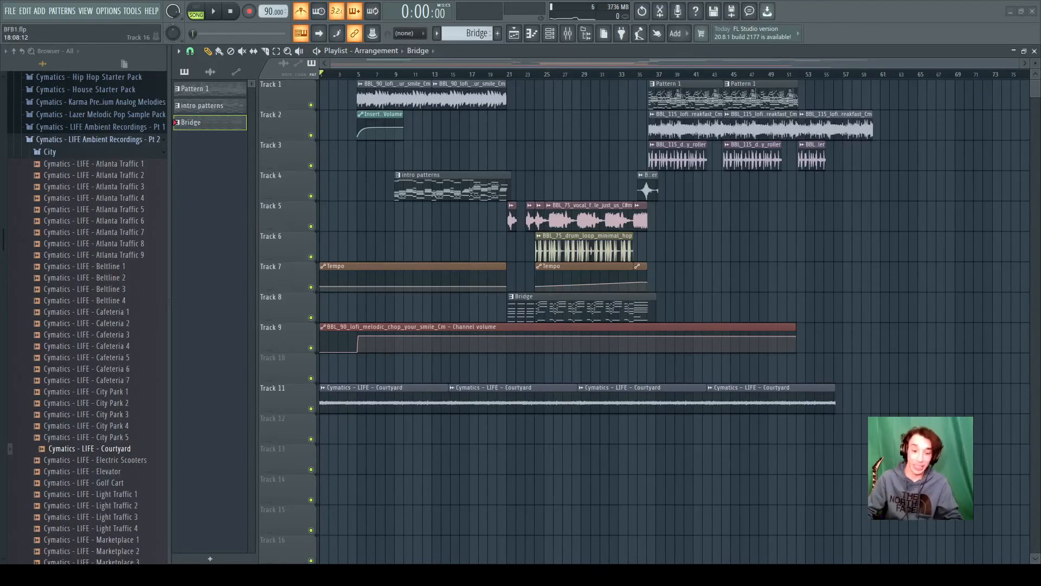
{"action": "left_click", "coordinate": [215, 12]}
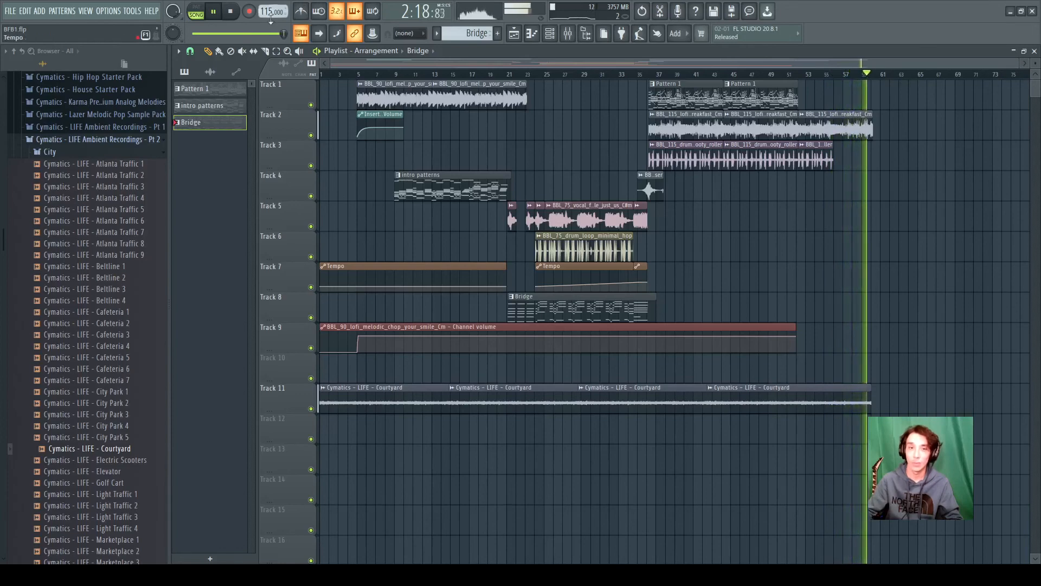
{"action": "left_click", "coordinate": [230, 13]}
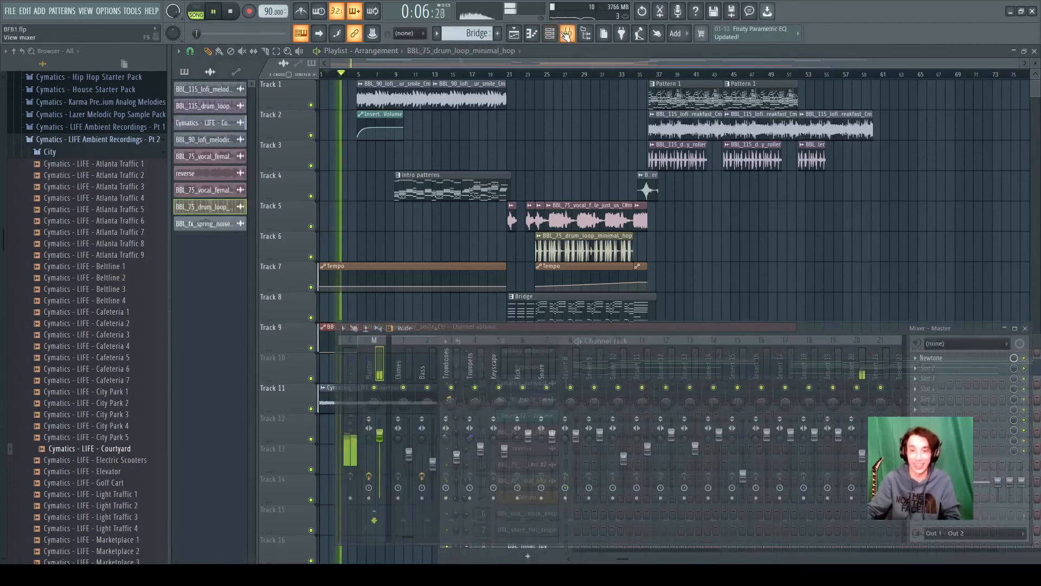
Load RC-20 Retro Color in slot 6 of the Keyscape mixer track.
{"action": "left_click_drag", "start_coordinate": [681, 336], "coordinate": [570, 260]}
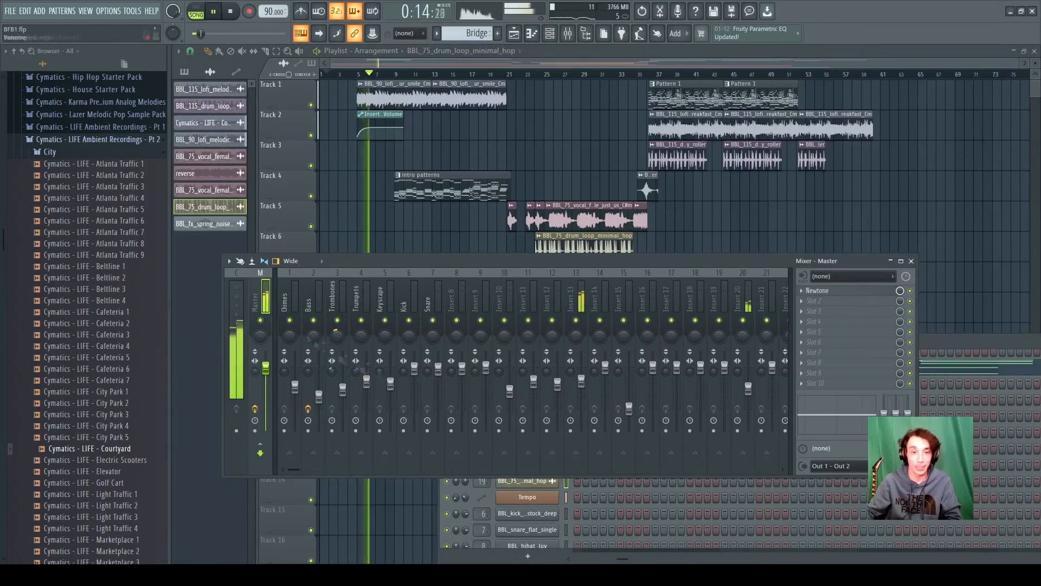
{"action": "left_click", "coordinate": [382, 303]}
{"action": "left_click", "coordinate": [802, 343]}
{"action": "left_click", "coordinate": [491, 293]}
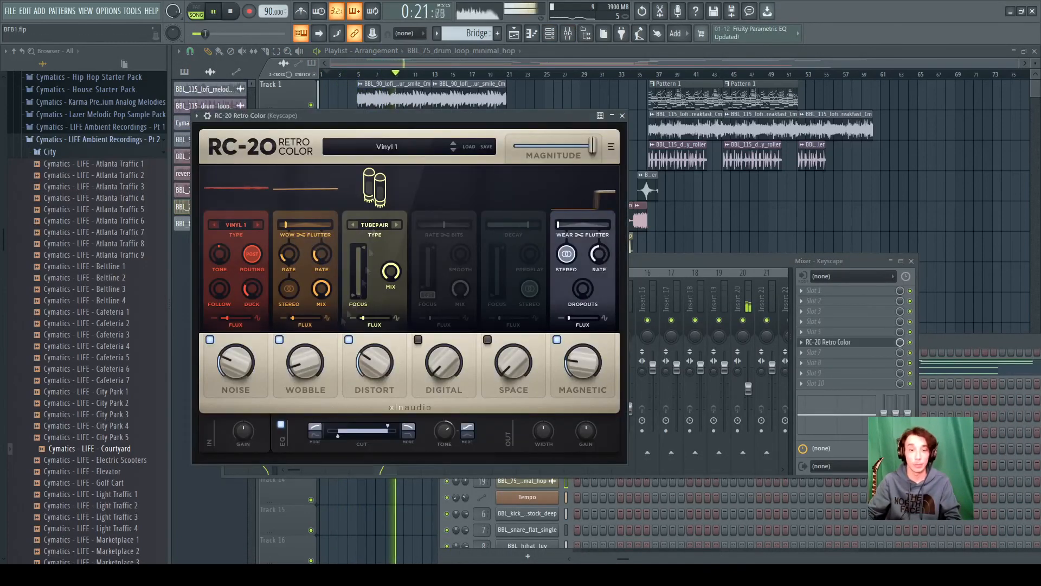
Turn off the Noise, Wobble, Distort and Magnetic modules of the Keyscape's RC-20 Retro Color.
{"action": "left_click", "coordinate": [210, 339]}
{"action": "left_click", "coordinate": [280, 339]}
{"action": "left_click", "coordinate": [349, 340]}
{"action": "left_click", "coordinate": [557, 339]}
{"action": "left_click_drag", "start_coordinate": [518, 120], "coordinate": [772, 205]}
Enable the Distort and Space modules on the Keyscape's RC-20, raise both amounts and shorten the Space decay.
{"action": "left_click", "coordinate": [604, 422]}
{"action": "left_click_drag", "start_coordinate": [625, 456], "coordinate": [623, 445]}
{"action": "left_click", "coordinate": [743, 421]}
{"action": "left_click_drag", "start_coordinate": [768, 450], "coordinate": [768, 434]}
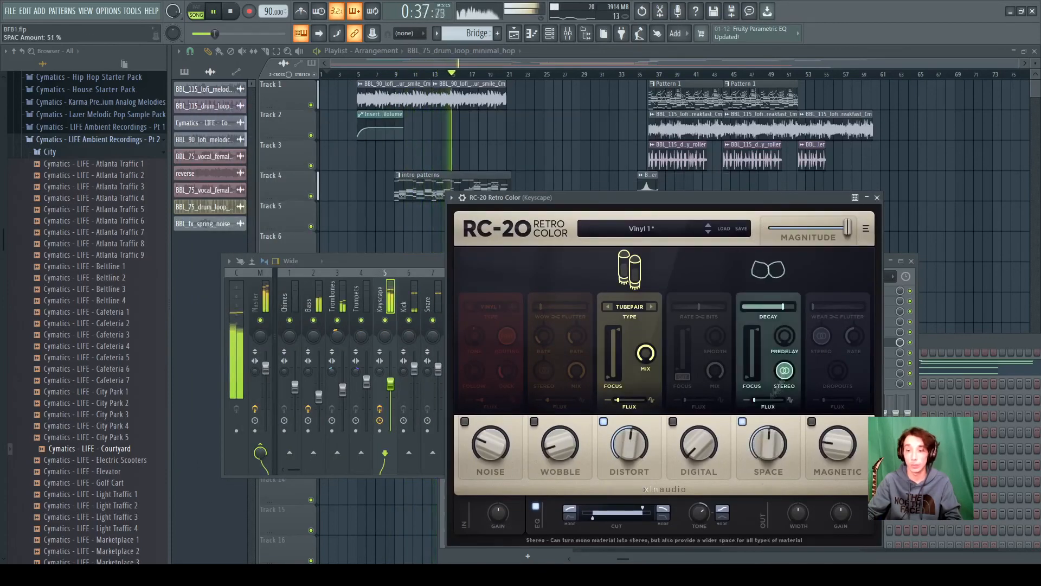
{"action": "left_click_drag", "start_coordinate": [783, 307], "coordinate": [764, 315]}
{"action": "left_click", "coordinate": [785, 371]}
{"action": "left_click", "coordinate": [784, 371]}
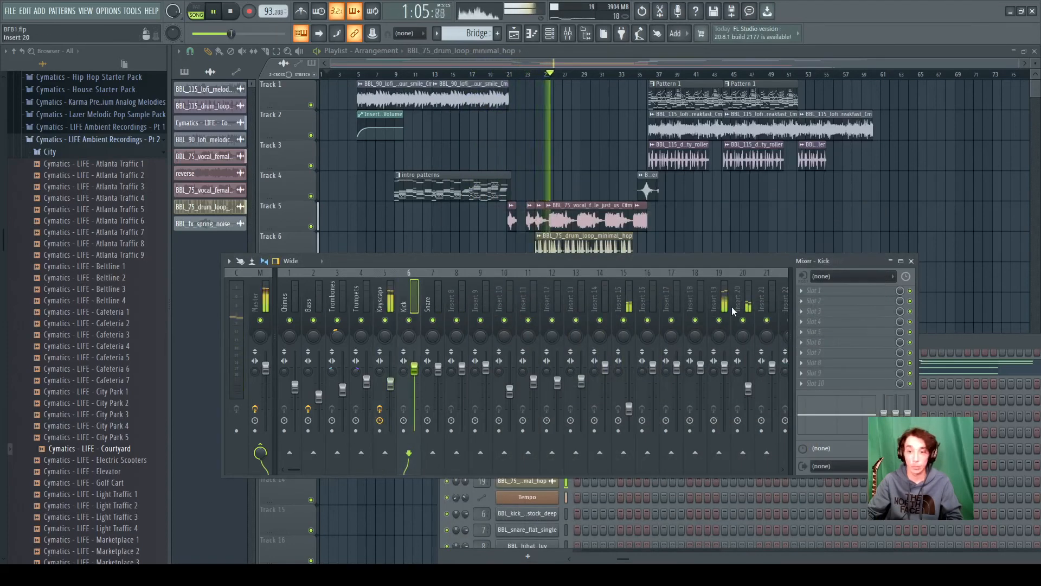
Open the slot 5 effect on the minimal hop drum loop's mixer track and raise two of its controls slightly.
{"action": "left_click", "coordinate": [830, 331]}
{"action": "left_click_drag", "start_coordinate": [449, 227], "coordinate": [450, 212]}
{"action": "left_click_drag", "start_coordinate": [560, 264], "coordinate": [560, 254]}
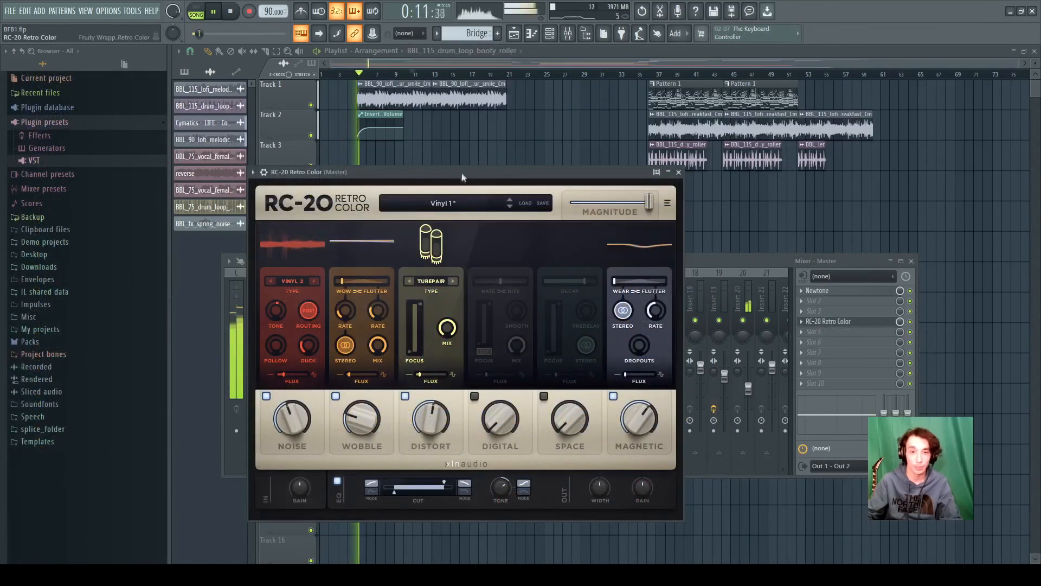
On the Master track's RC-20 Retro Color, adjust the EQ cut range, switch both cut modes and adjust the Distort amount.
{"action": "mouse_move", "coordinate": [445, 483]}
{"action": "left_mouse_down"}
{"action": "mouse_move", "coordinate": [388, 494]}
{"action": "mouse_move", "coordinate": [447, 483]}
{"action": "left_mouse_up"}
{"action": "left_click", "coordinate": [465, 491]}
{"action": "left_click", "coordinate": [371, 491]}
{"action": "mouse_move", "coordinate": [423, 410]}
{"action": "left_mouse_down"}
{"action": "mouse_move", "coordinate": [422, 422]}
{"action": "mouse_move", "coordinate": [438, 423]}
{"action": "left_mouse_up"}
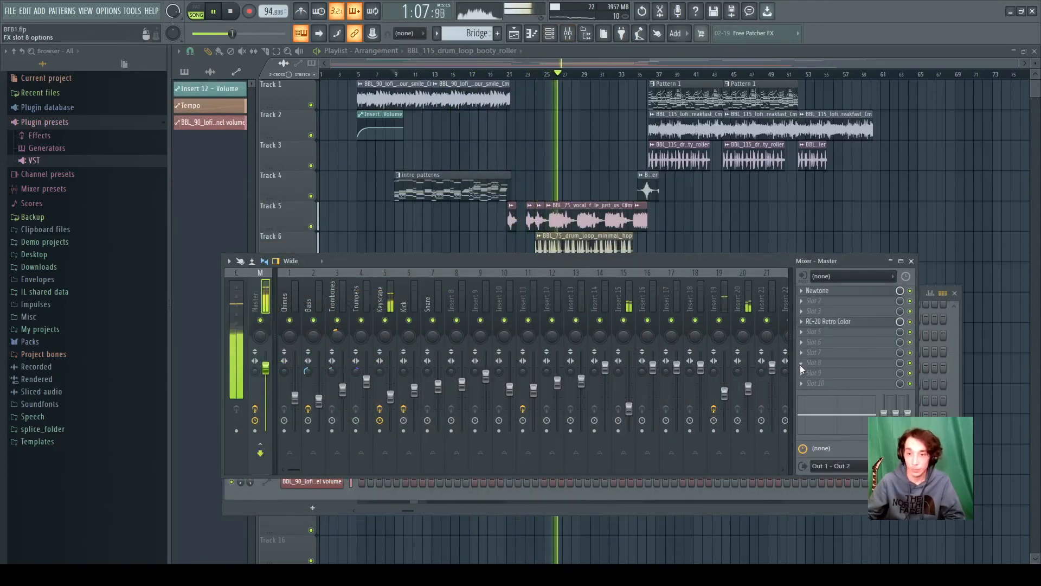
Load Soundgoodizer in slot 8 of the Master track and turn its amount down.
{"action": "left_click", "coordinate": [758, 138]}
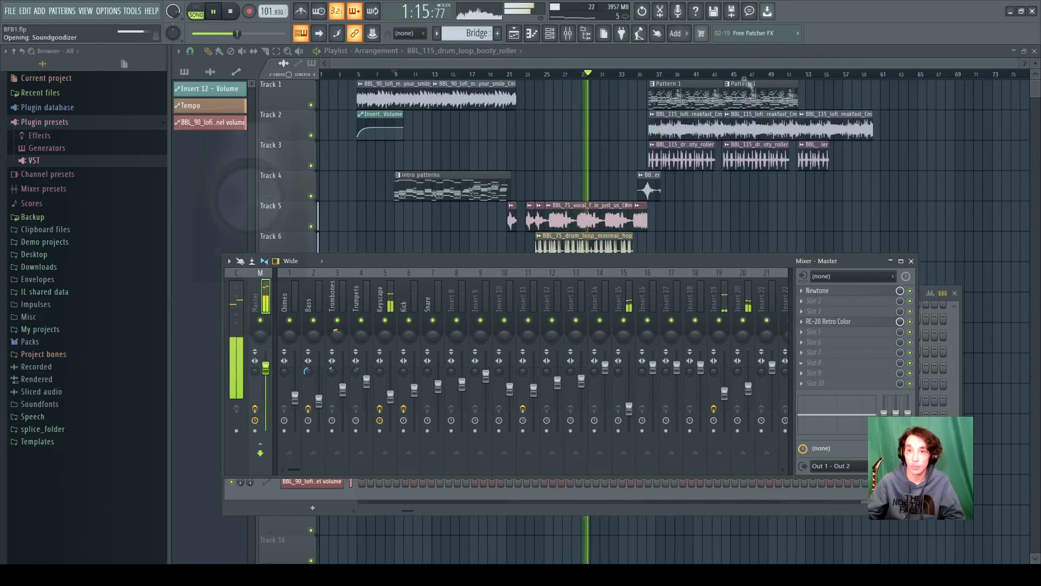
{"action": "left_click_drag", "start_coordinate": [236, 214], "coordinate": [248, 247]}
{"action": "left_click", "coordinate": [302, 116]}
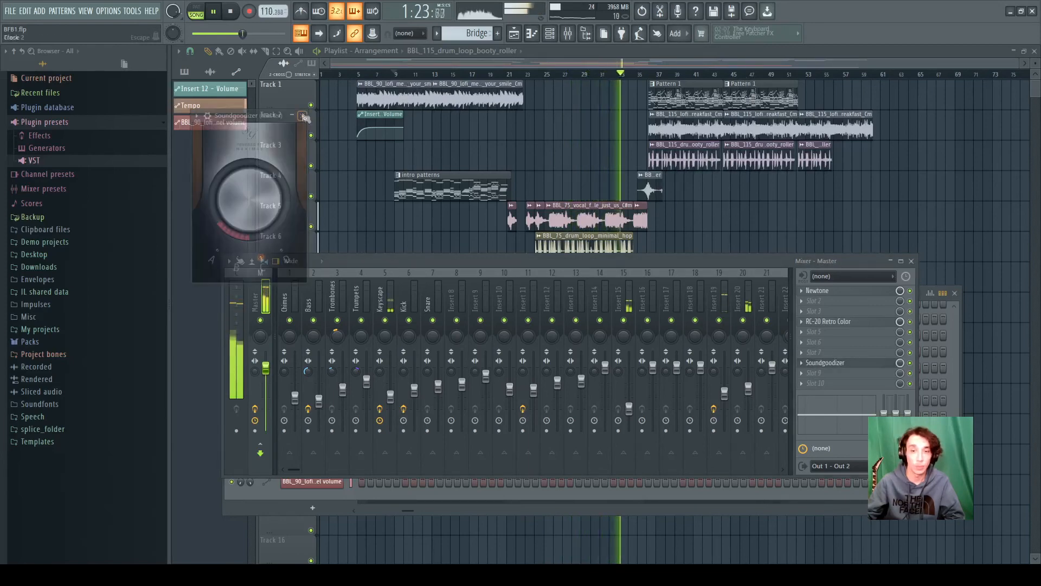
Add another effect in slot 9 of the Master track and adjust three of its controls.
{"action": "left_click", "coordinate": [803, 374]}
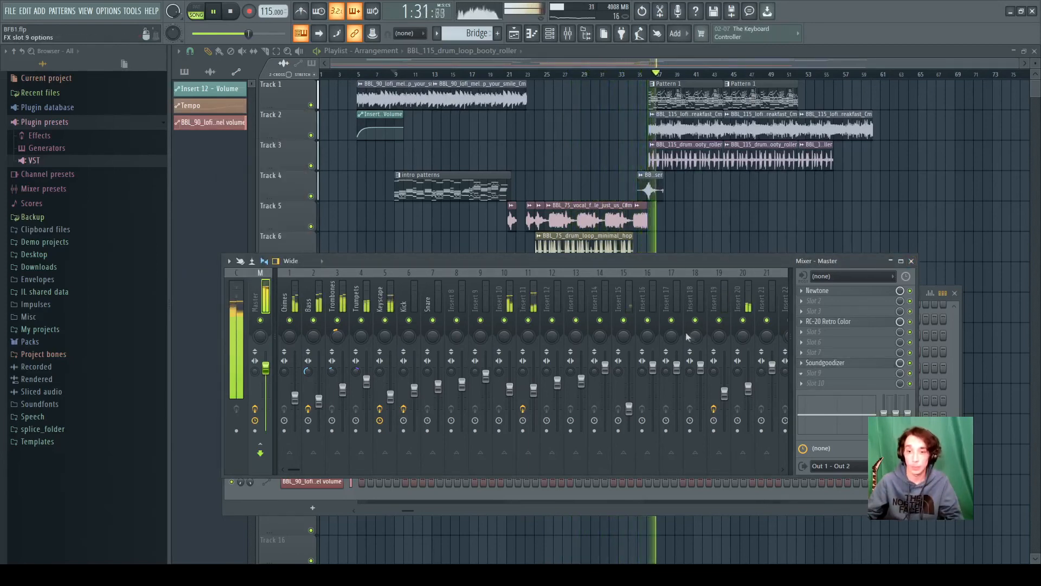
{"action": "left_click", "coordinate": [758, 125]}
{"action": "left_click_drag", "start_coordinate": [256, 217], "coordinate": [279, 212]}
{"action": "mouse_move", "coordinate": [374, 219]}
{"action": "left_mouse_down"}
{"action": "mouse_move", "coordinate": [389, 221]}
{"action": "mouse_move", "coordinate": [390, 211]}
{"action": "mouse_move", "coordinate": [353, 212]}
{"action": "mouse_move", "coordinate": [374, 213]}
{"action": "left_mouse_up"}
{"action": "mouse_move", "coordinate": [532, 157]}
{"action": "left_mouse_down"}
{"action": "mouse_move", "coordinate": [532, 169]}
{"action": "mouse_move", "coordinate": [534, 160]}
{"action": "left_mouse_up"}
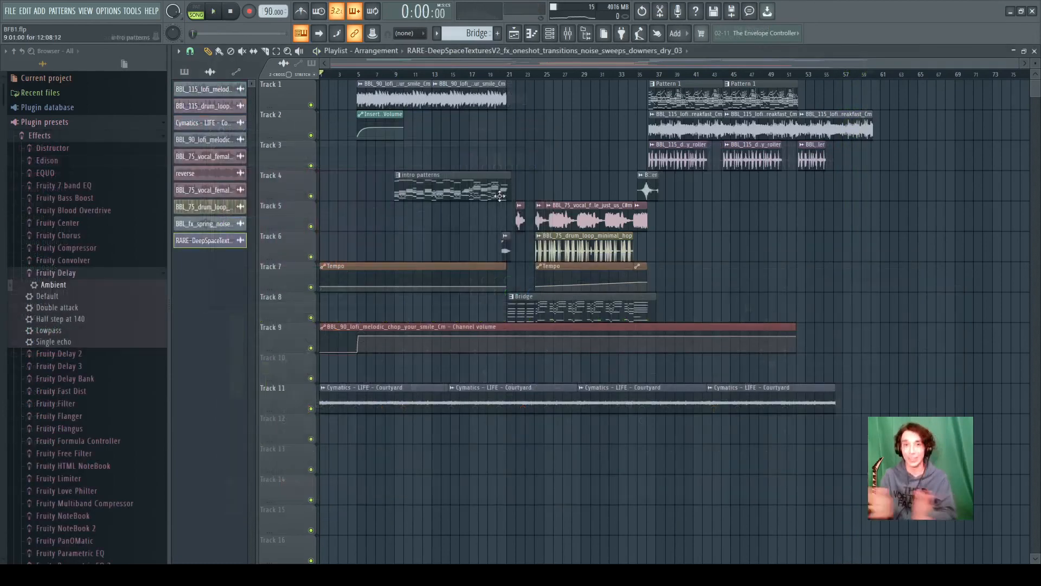